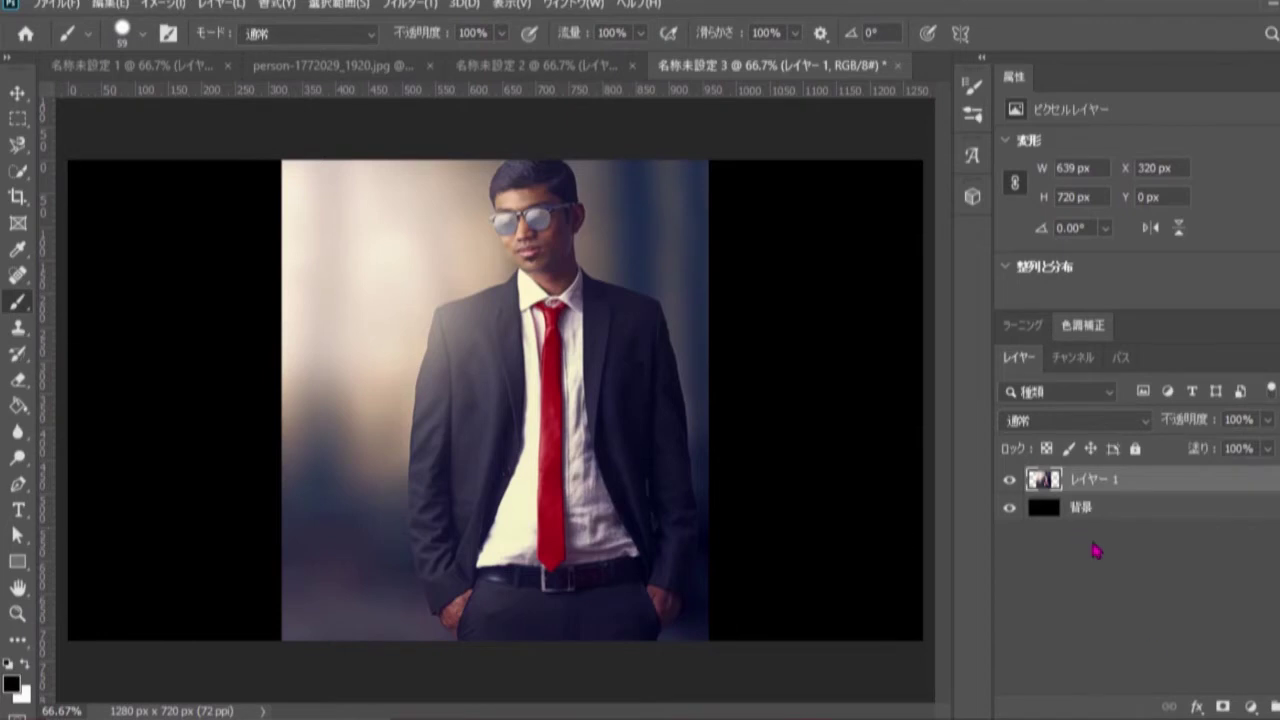
Add a new layer and draw a filled white rectangle about 551 × 360 px over the man's head and upper chest.
key("ctrl+shift+alt+n")
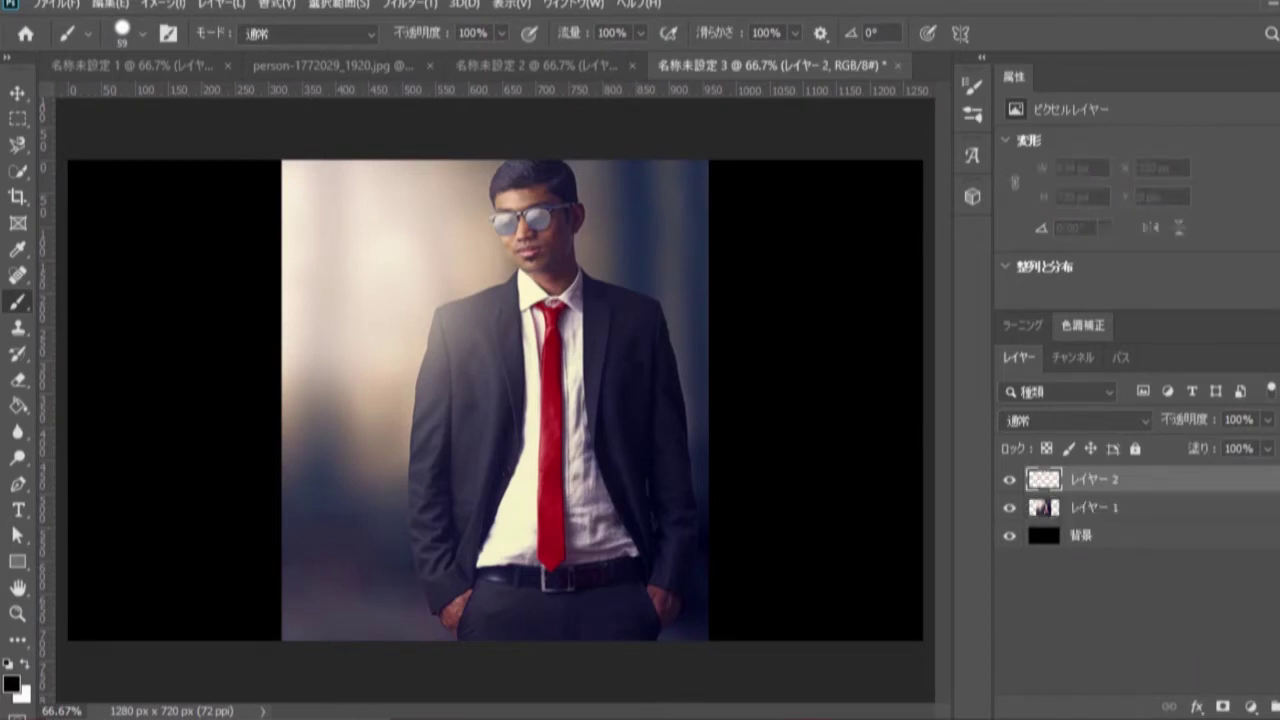
left_click(25, 664)
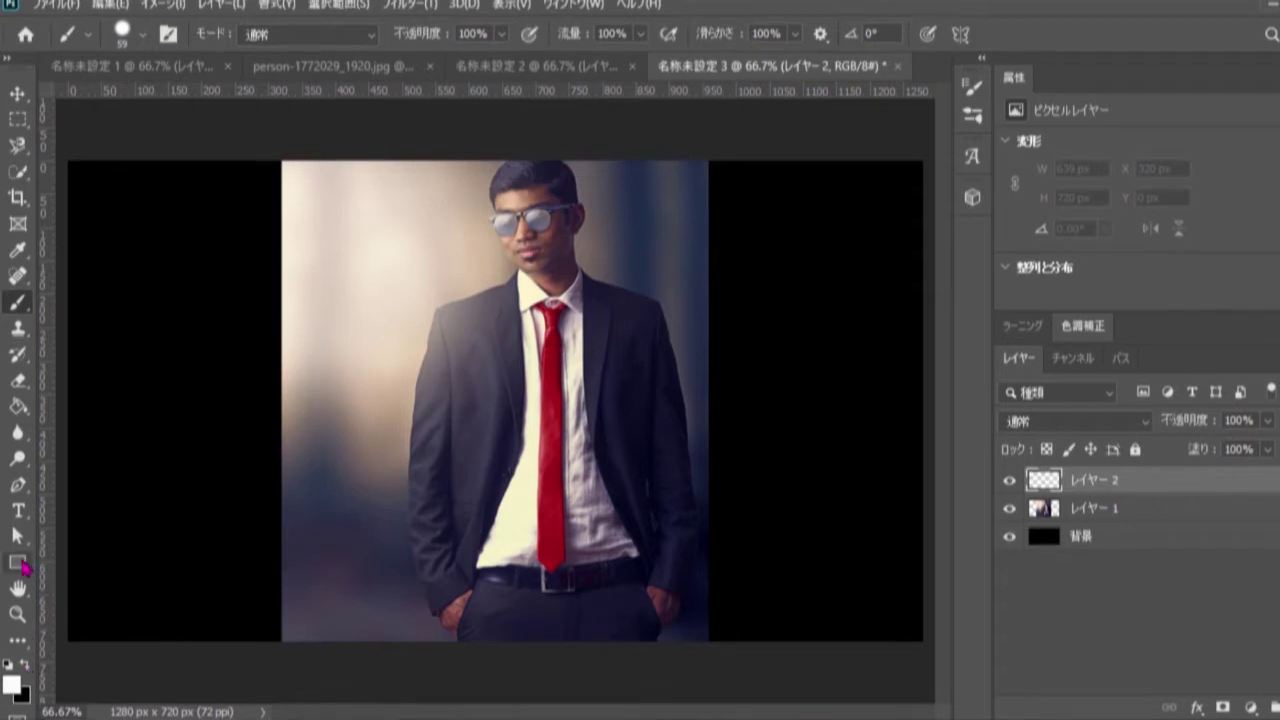
left_click(18, 562)
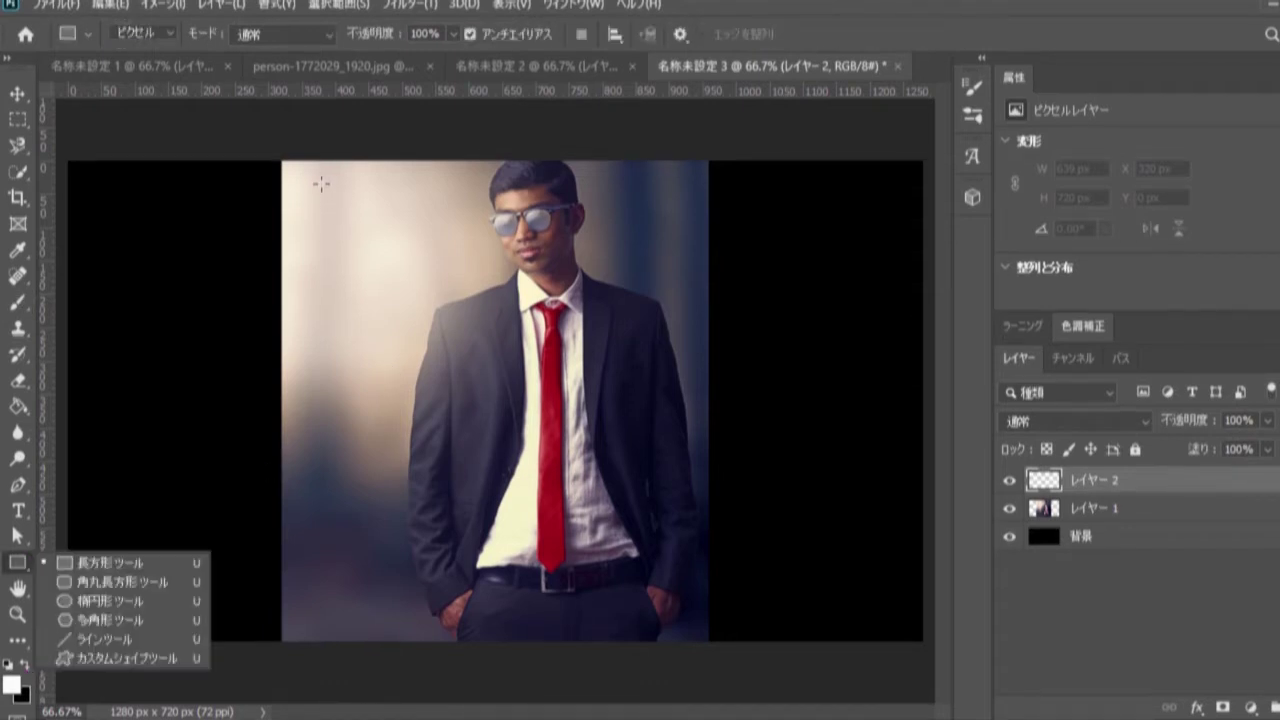
left_click_drag(321, 183, 688, 423)
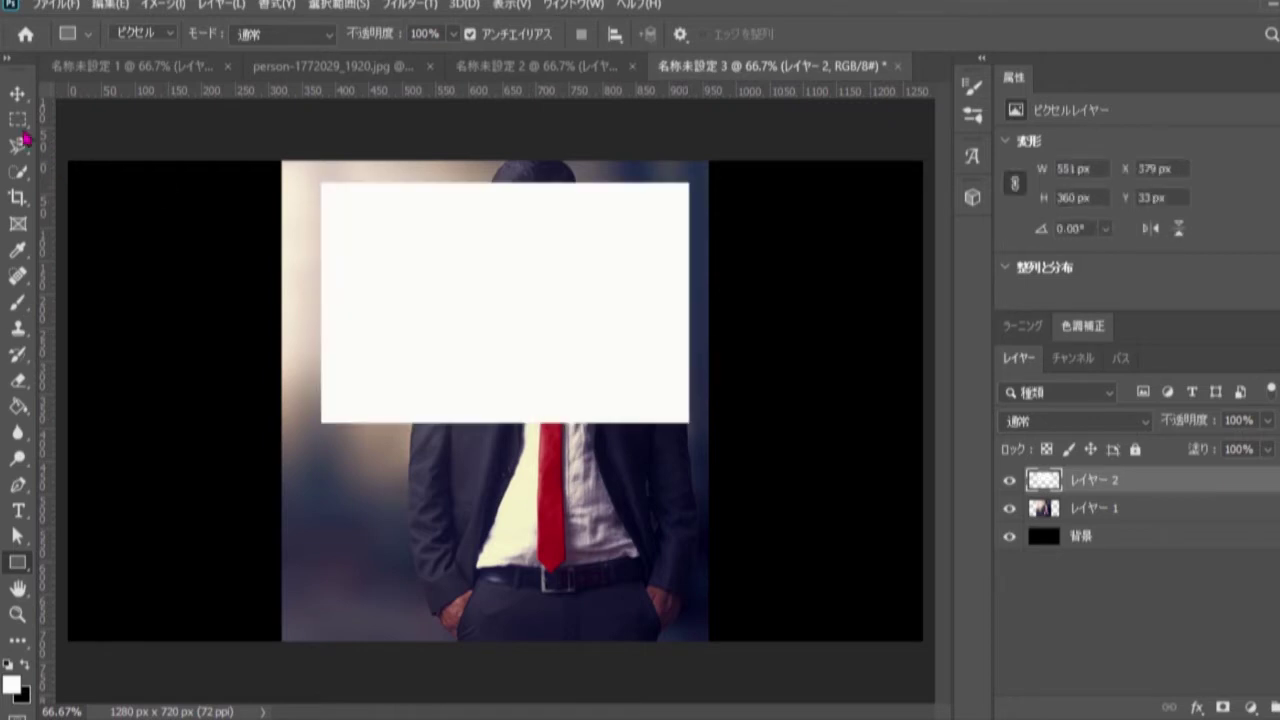
Cut an opening about 523 × 290 px out of the white rectangle, leaving a thicker lower border, and clear the selection.
left_click(18, 120)
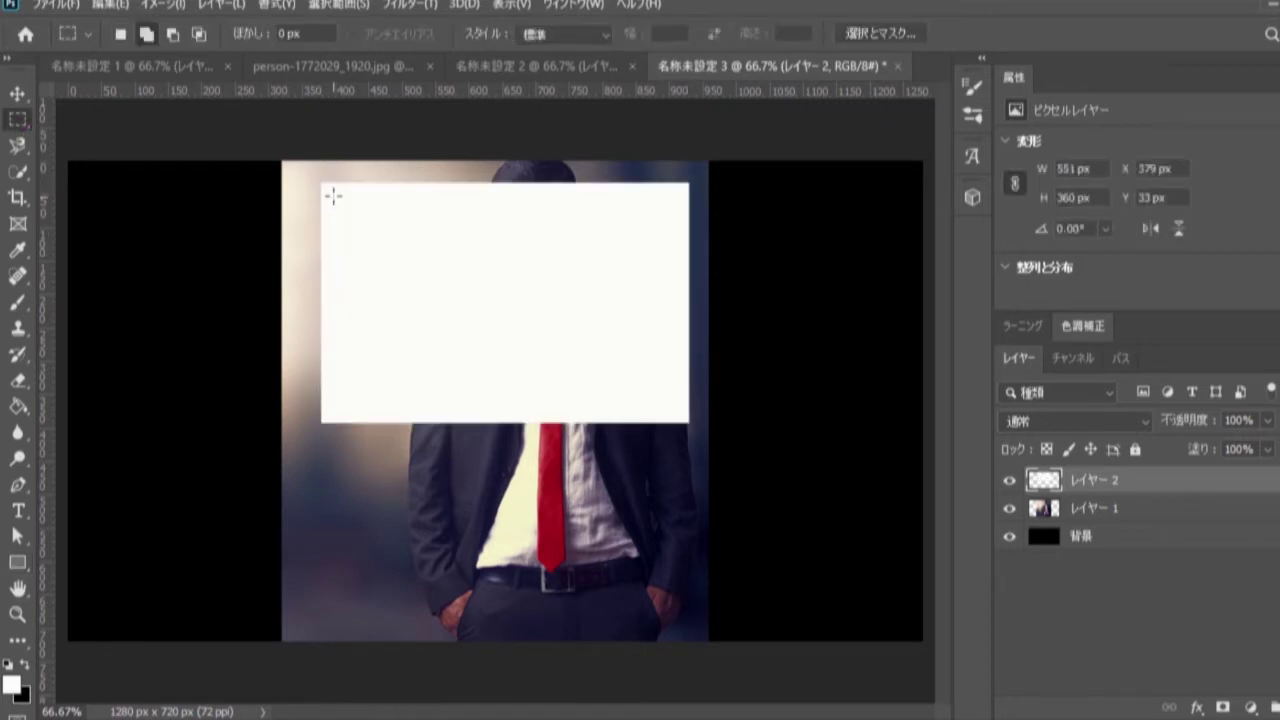
left_click_drag(332, 193, 682, 390)
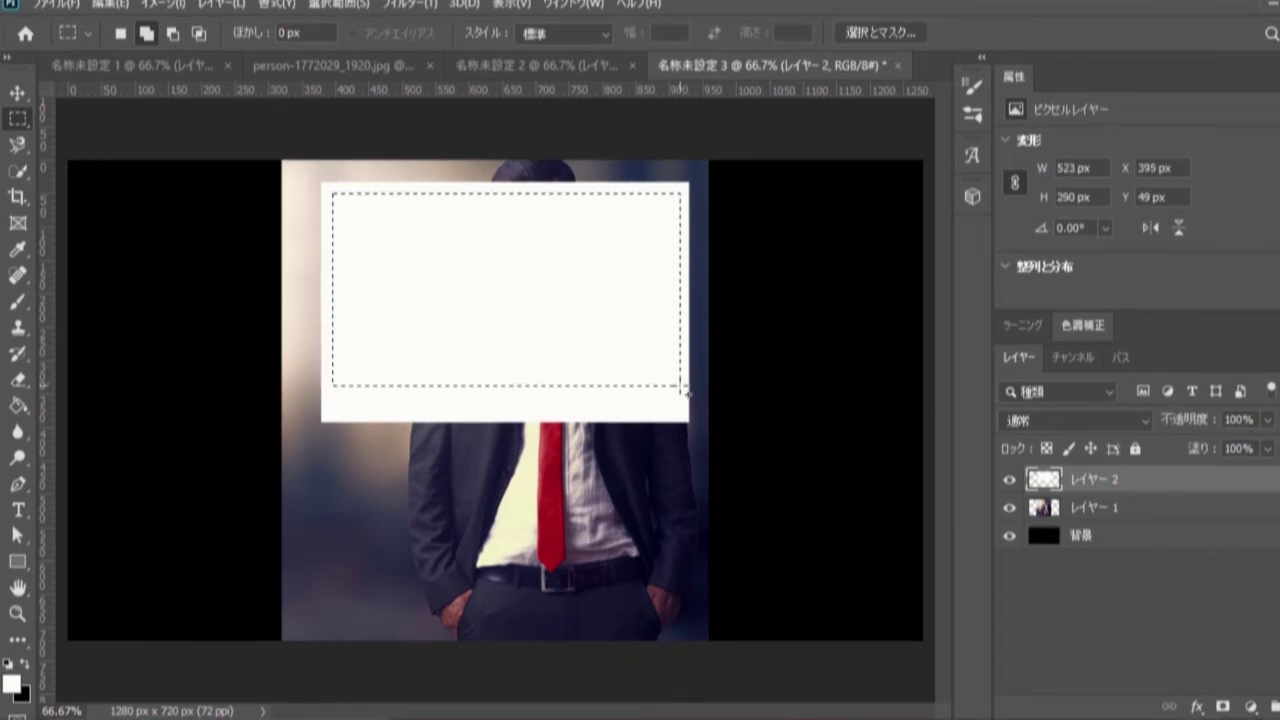
key("Delete")
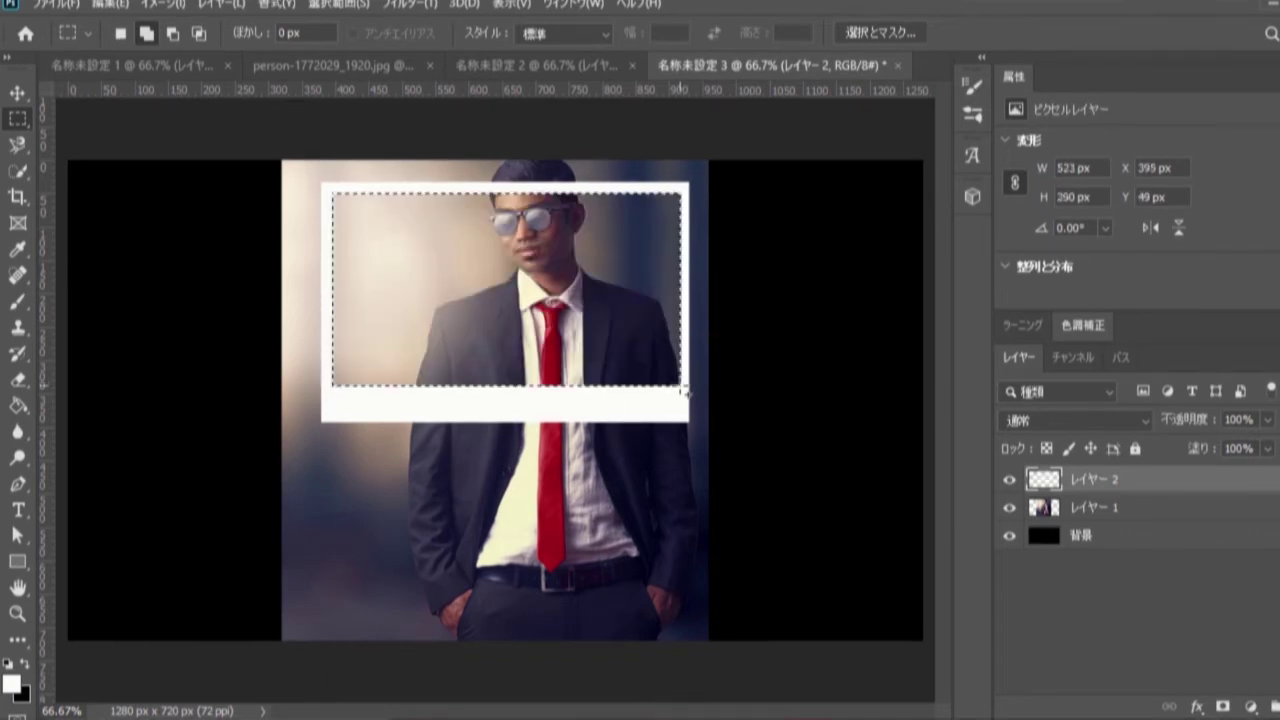
left_click(355, 5)
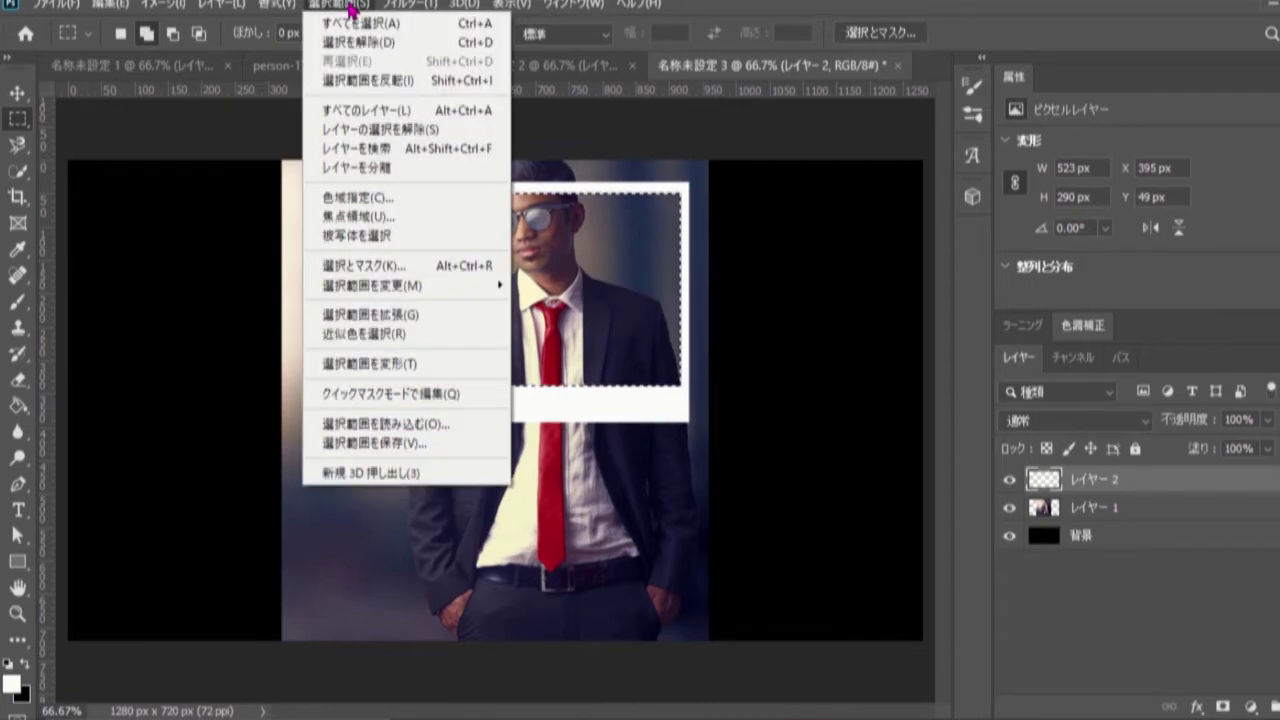
left_click(365, 42)
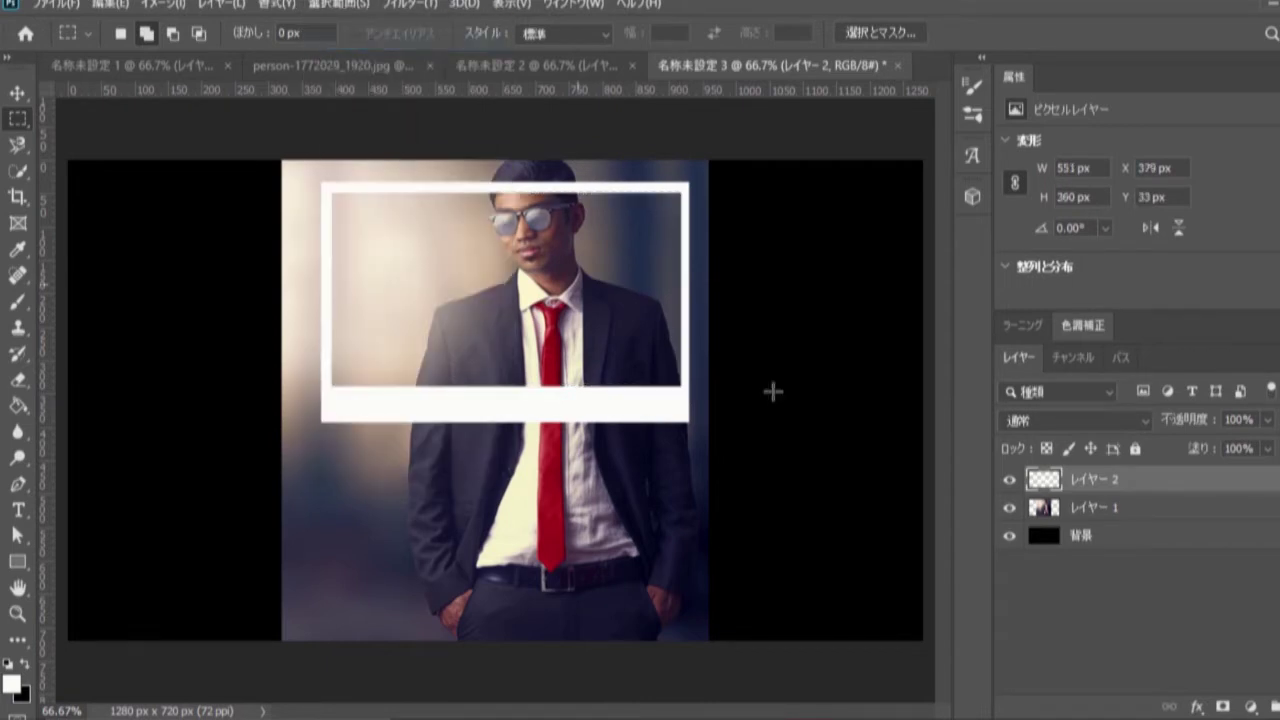
Duplicate the frame layer twice within the same document, keeping the default copy names.
right_click(1110, 483)
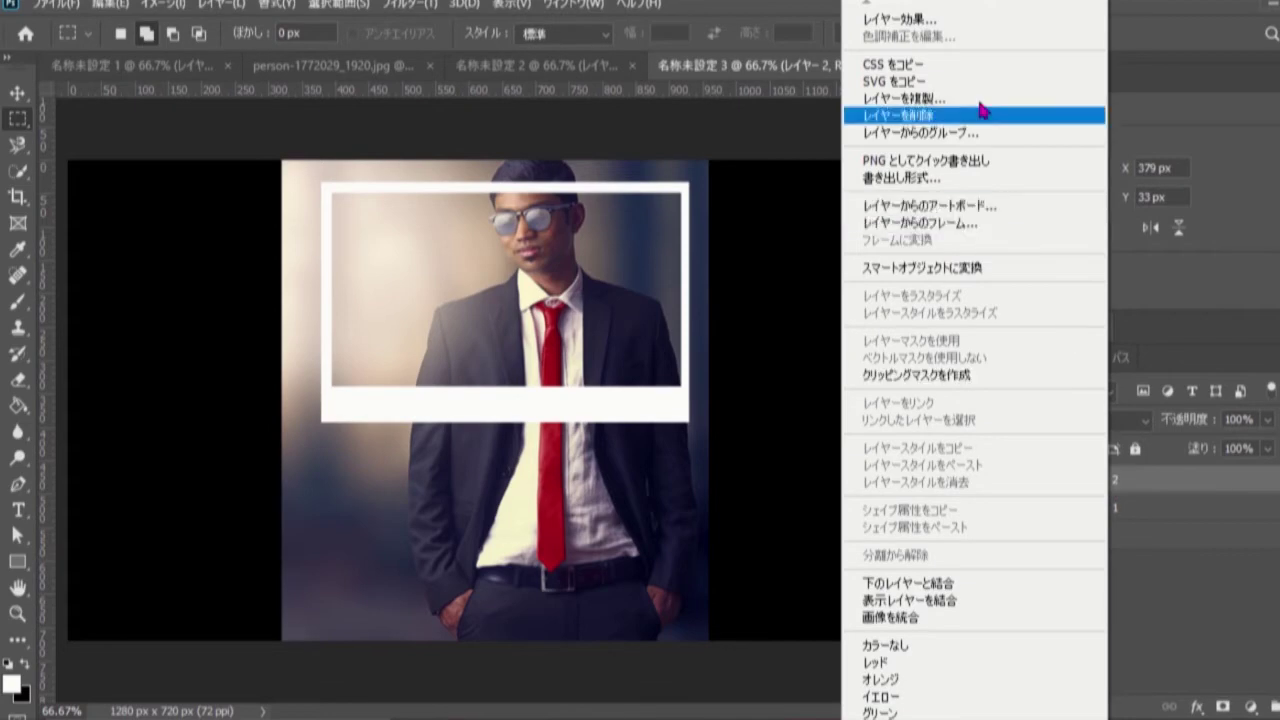
left_click(978, 100)
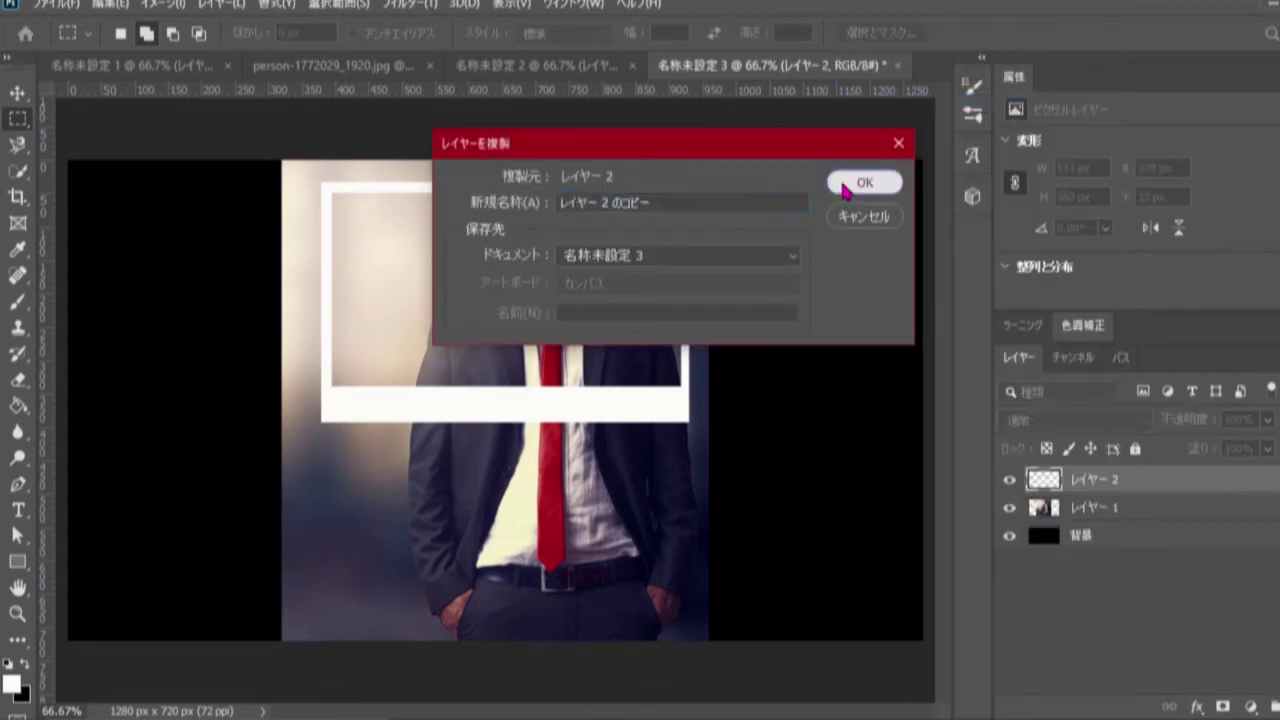
left_click(852, 185)
right_click(1112, 484)
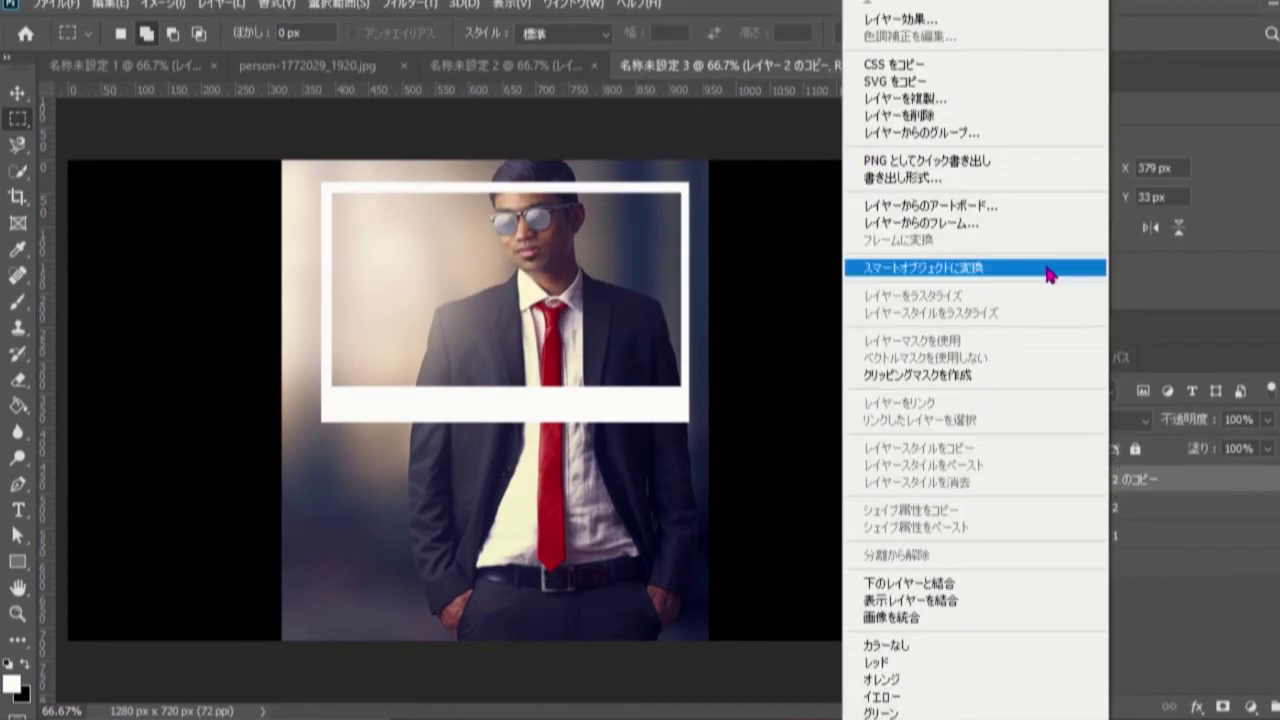
left_click(992, 118)
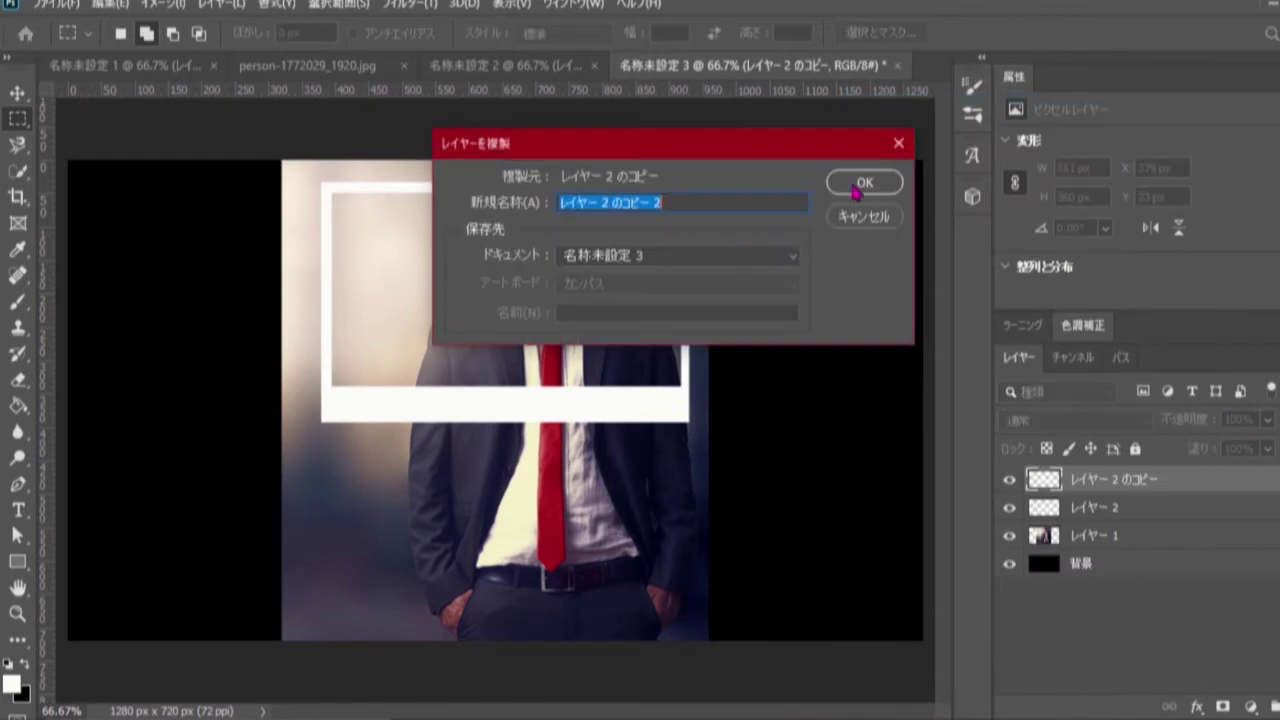
left_click(857, 191)
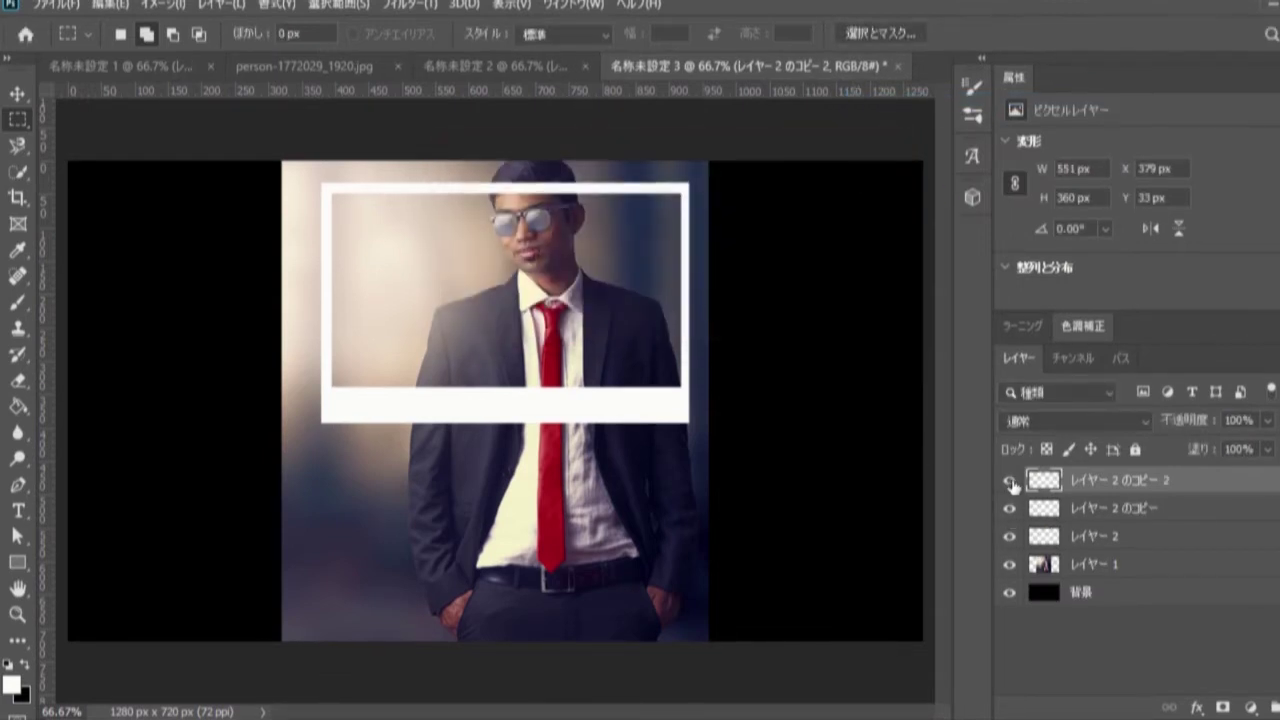
Hide both frame copies, then scale the レイヤー 2 frame to about 59%, rotate it about 64° and place it around the man's head.
left_click(1009, 481)
left_click(1122, 540)
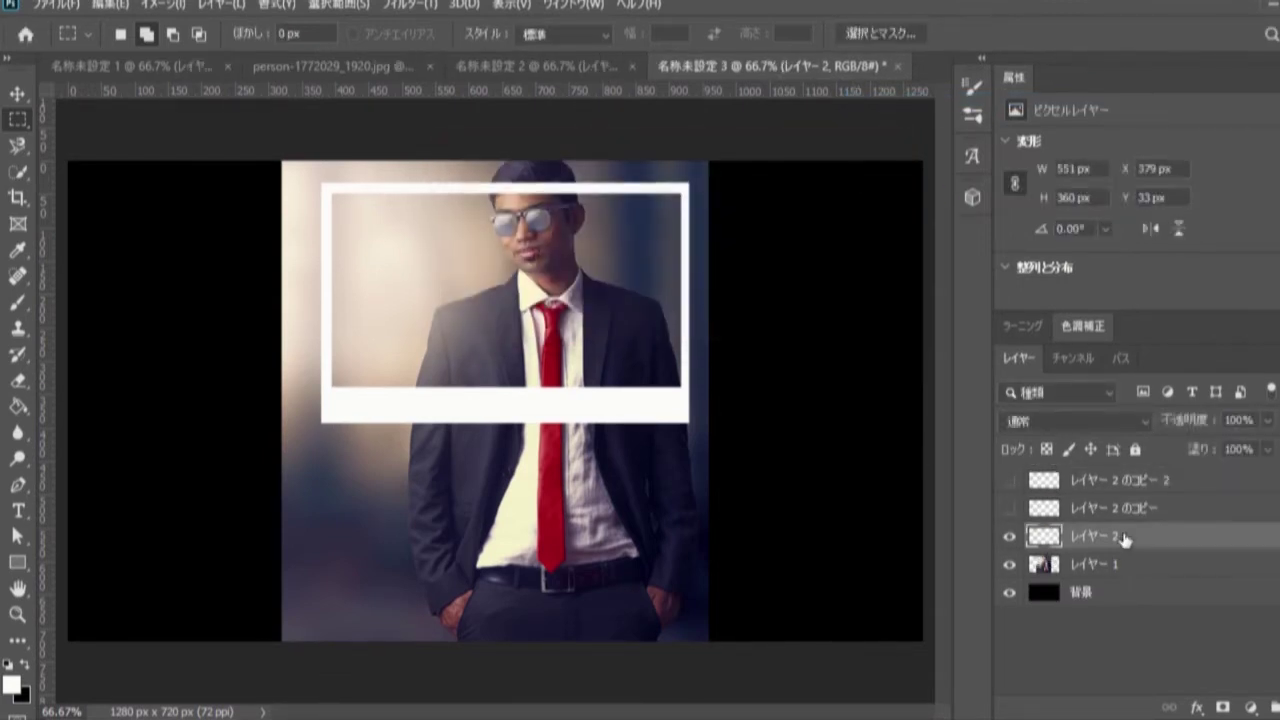
left_click(18, 94)
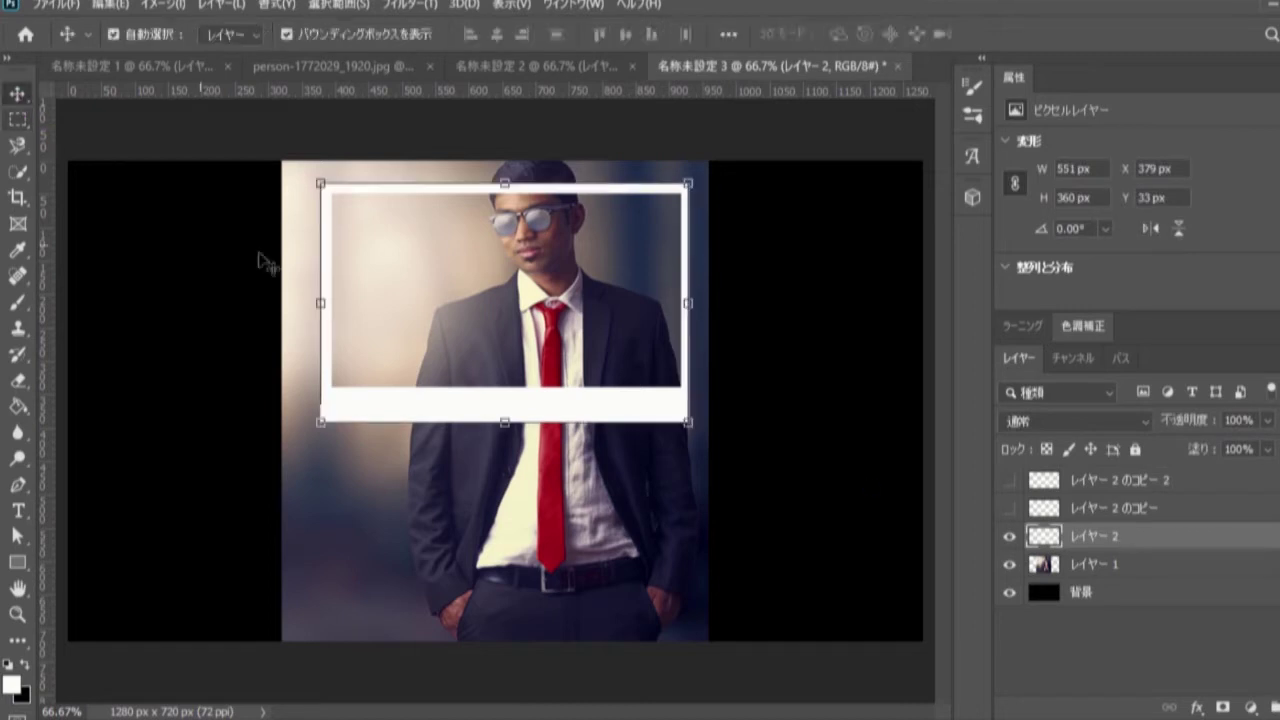
left_click_drag(688, 184, 590, 424)
left_click_drag(476, 403, 545, 268)
left_click_drag(638, 281, 586, 232)
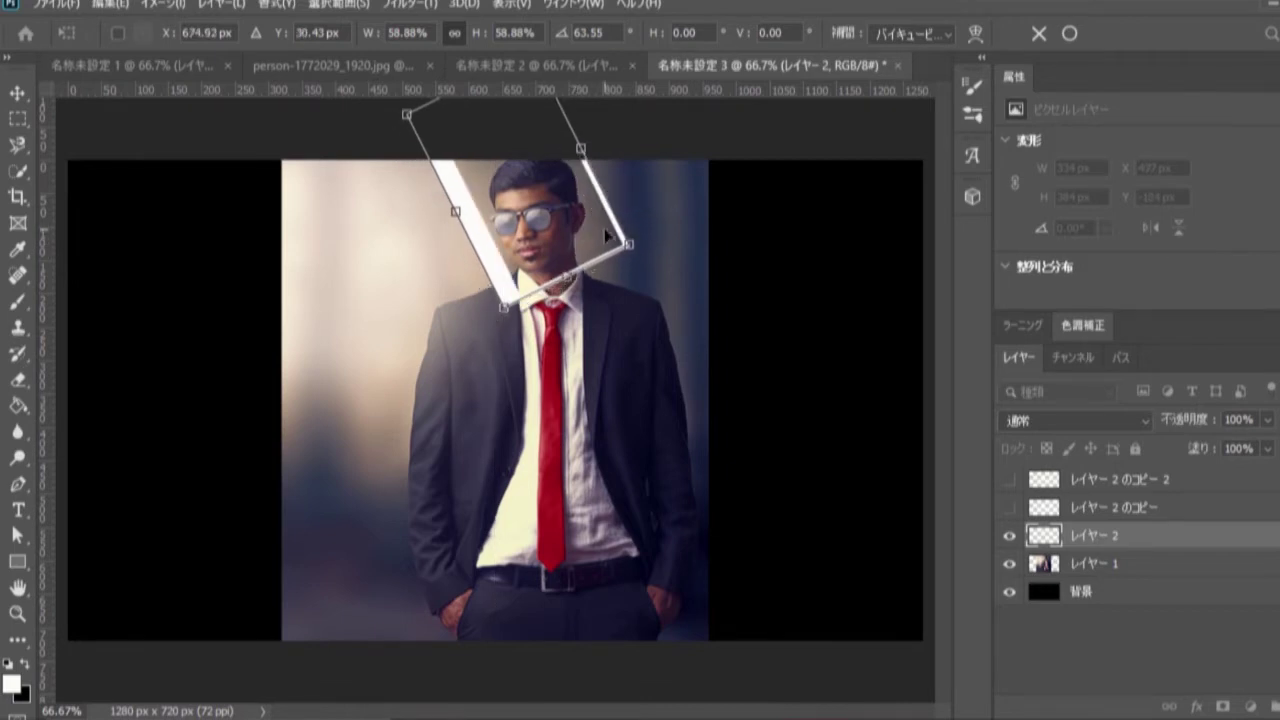
key("Return")
Show the レイヤー 2 のコピー frame, scale it to about 113%, rotate it about -122° and position it around the torso.
left_click(1011, 510)
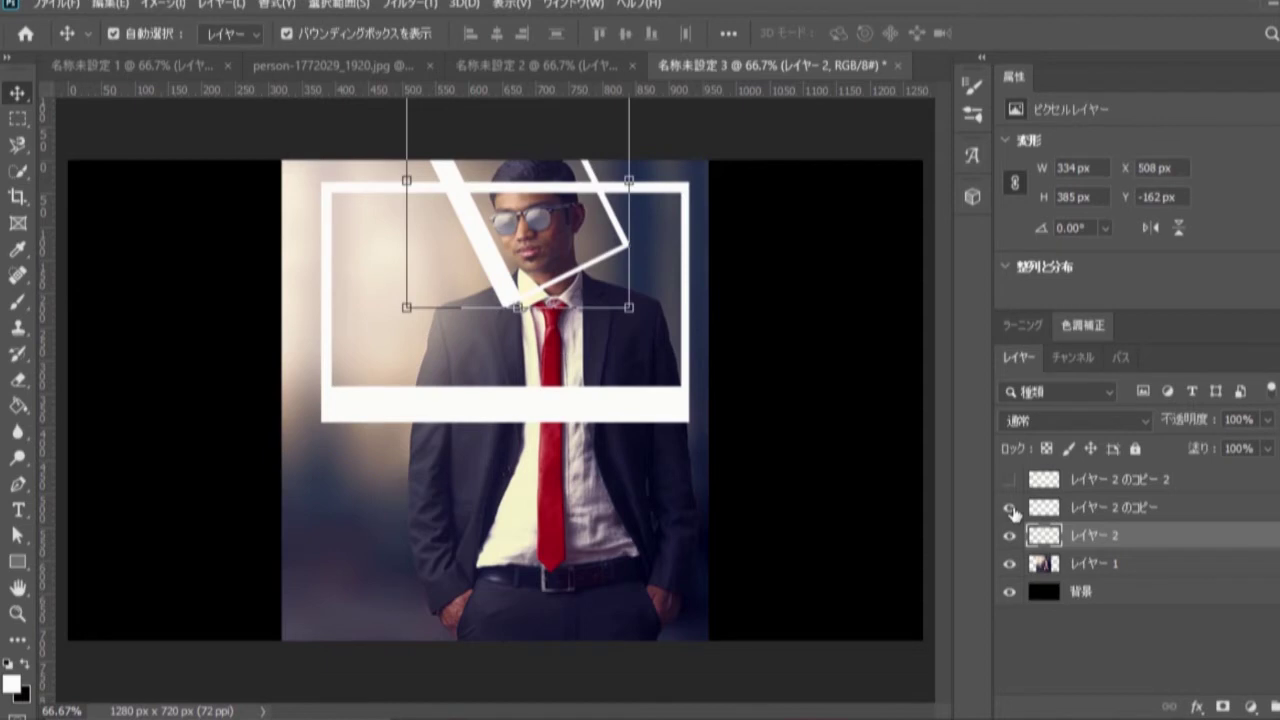
left_click(1110, 510)
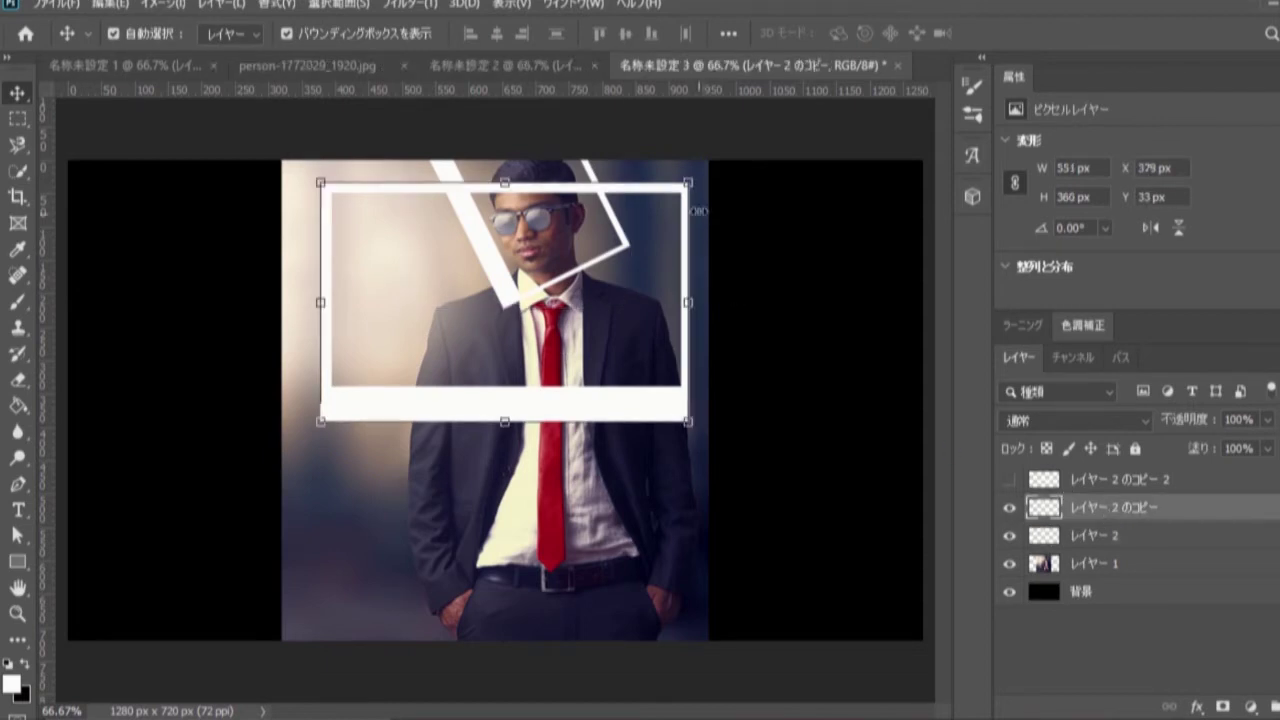
left_click_drag(689, 182, 673, 191)
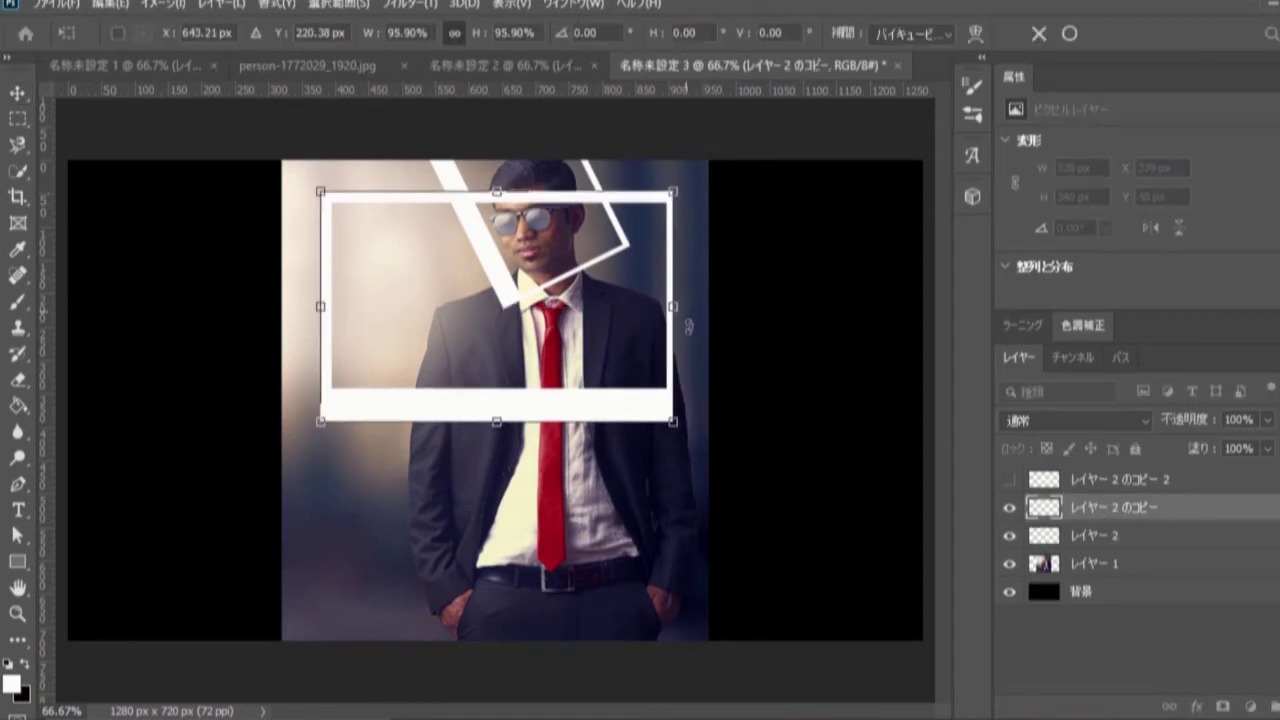
left_click_drag(689, 431, 498, 186)
left_click_drag(566, 360, 610, 338)
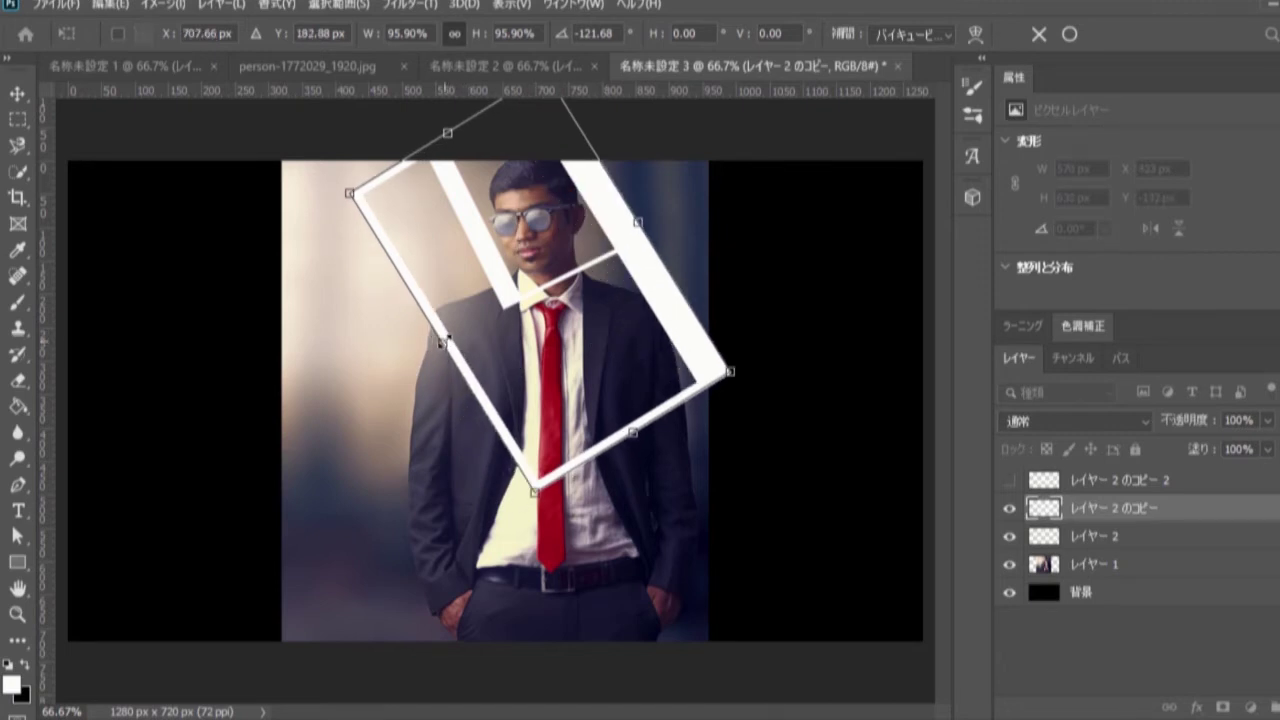
left_click_drag(447, 336, 416, 360)
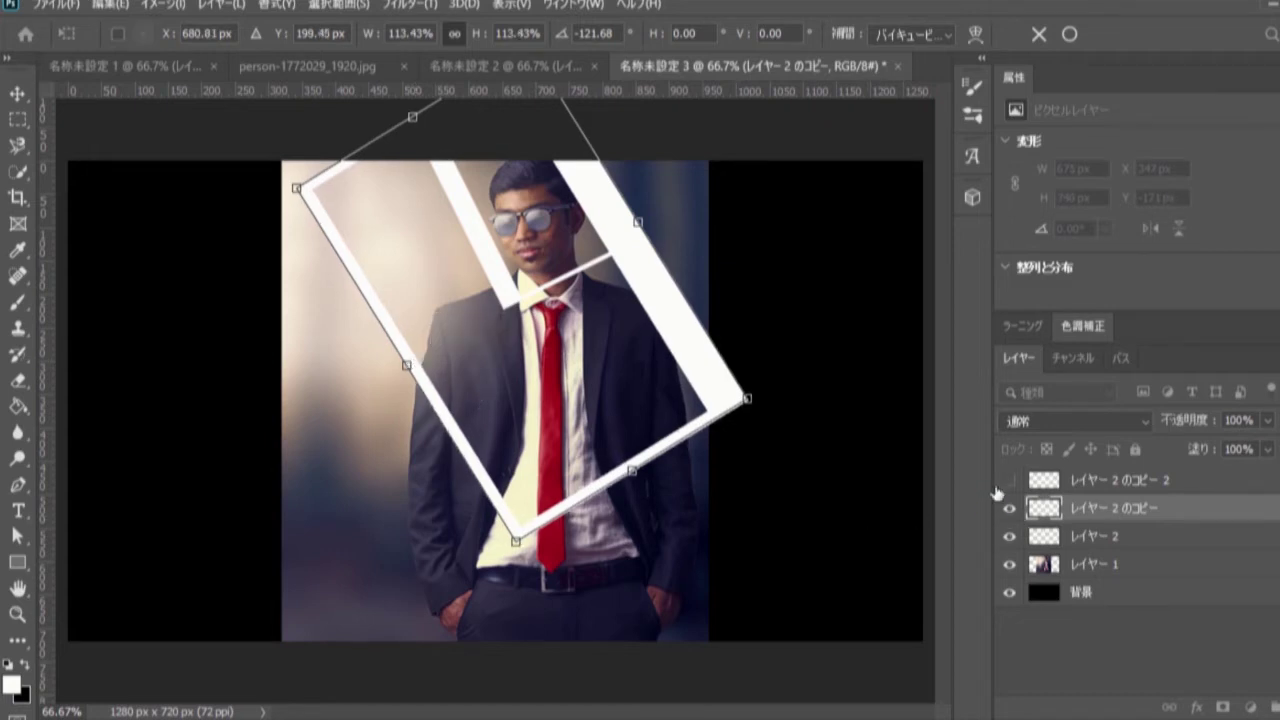
Show the レイヤー 2 のコピー 2 frame, scale it to about 94%, rotate it about 2.4° and place it around the waist.
left_click(1007, 483)
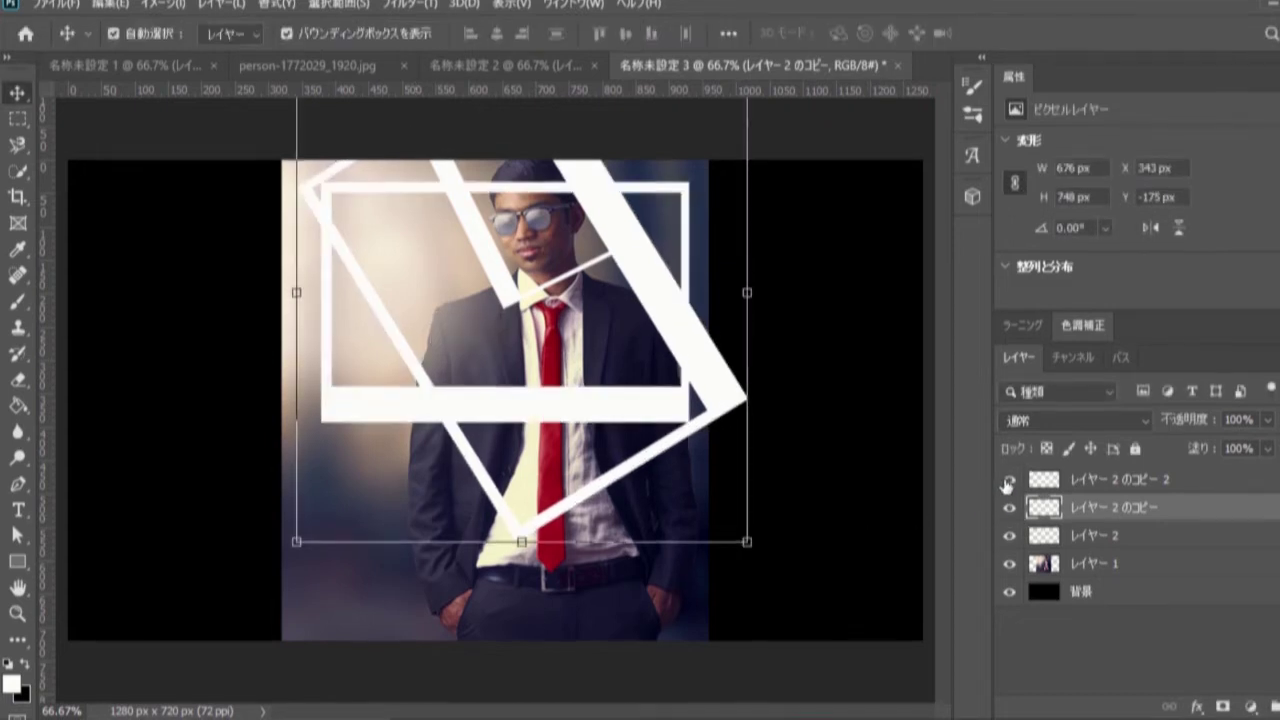
left_click(1104, 481)
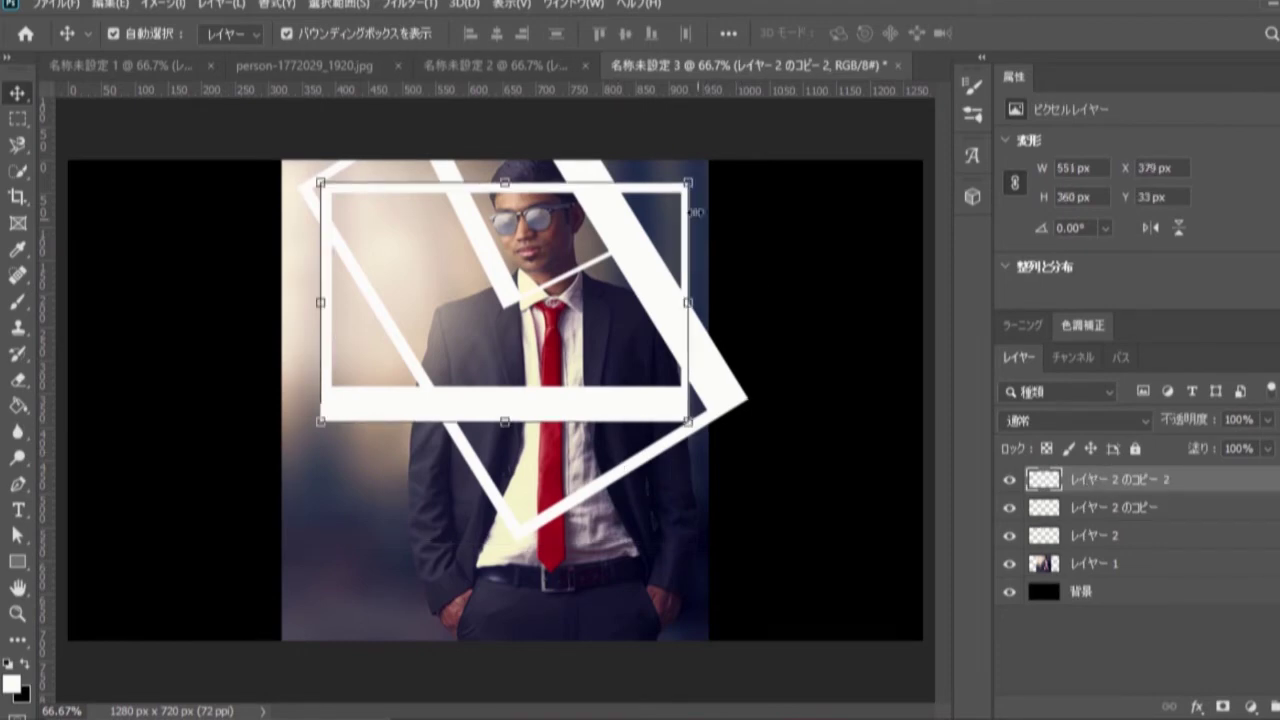
left_click_drag(688, 182, 667, 191)
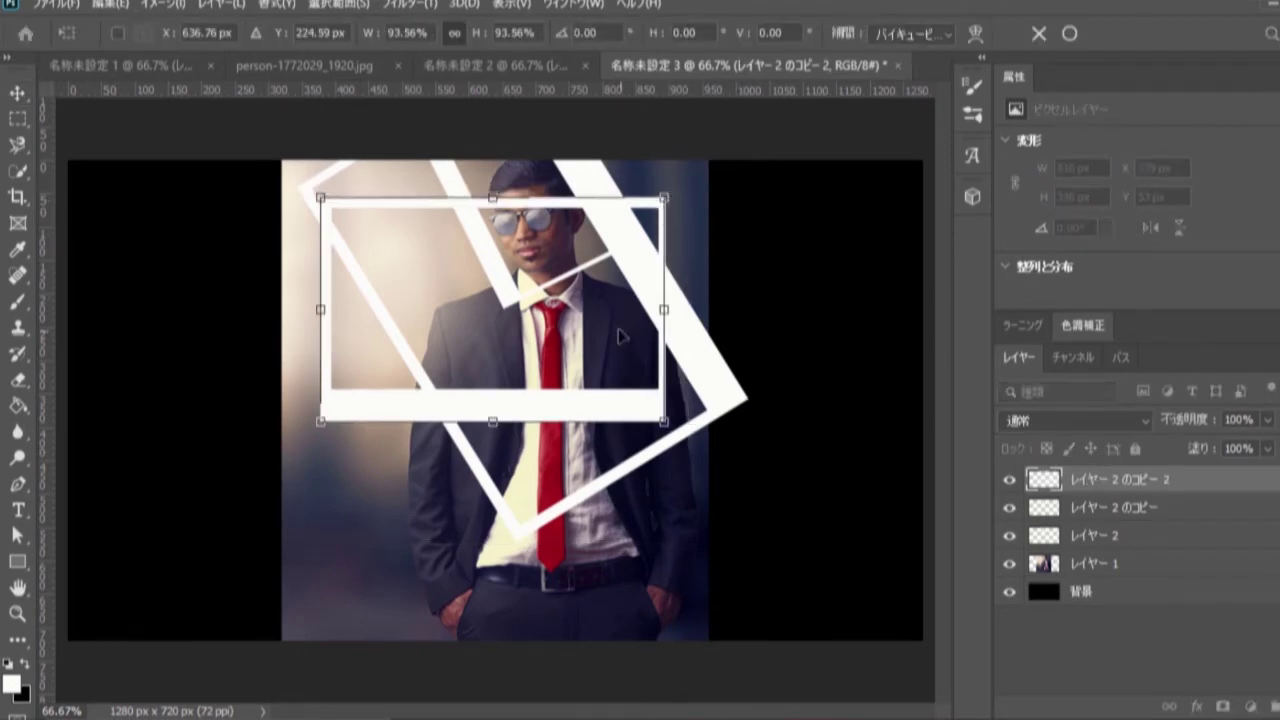
left_click_drag(628, 355, 661, 533)
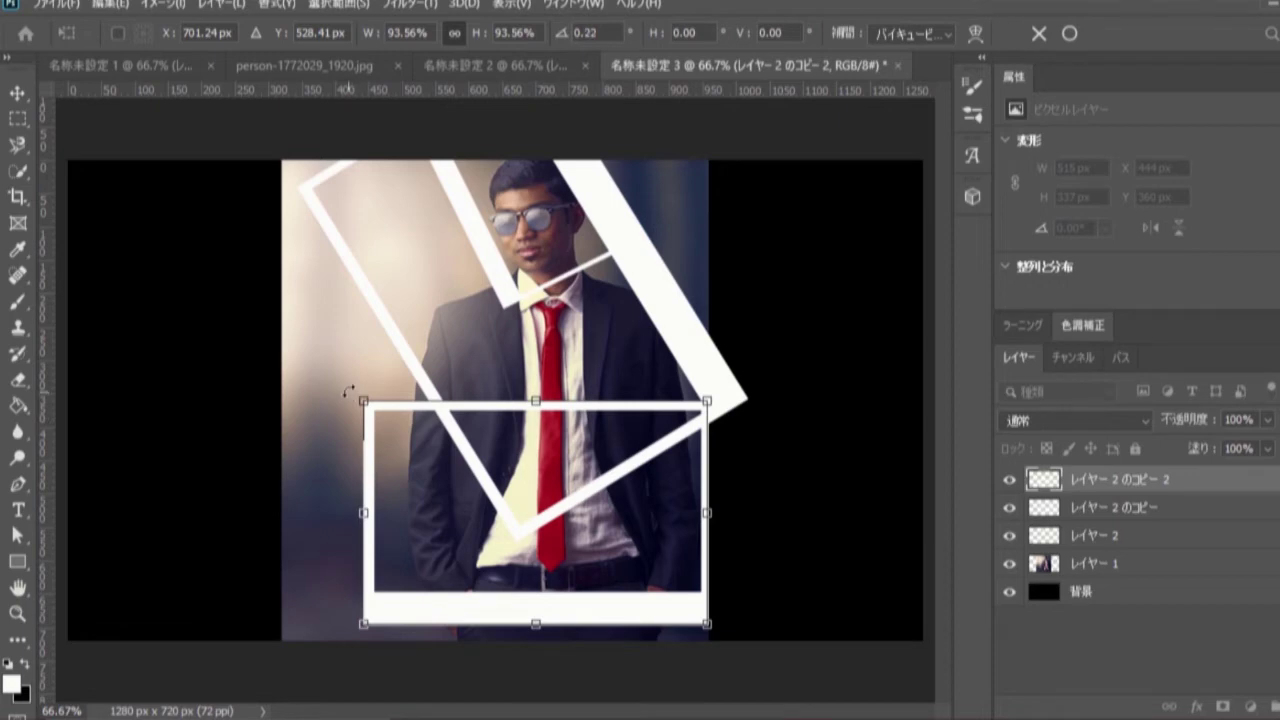
left_click_drag(349, 391, 353, 377)
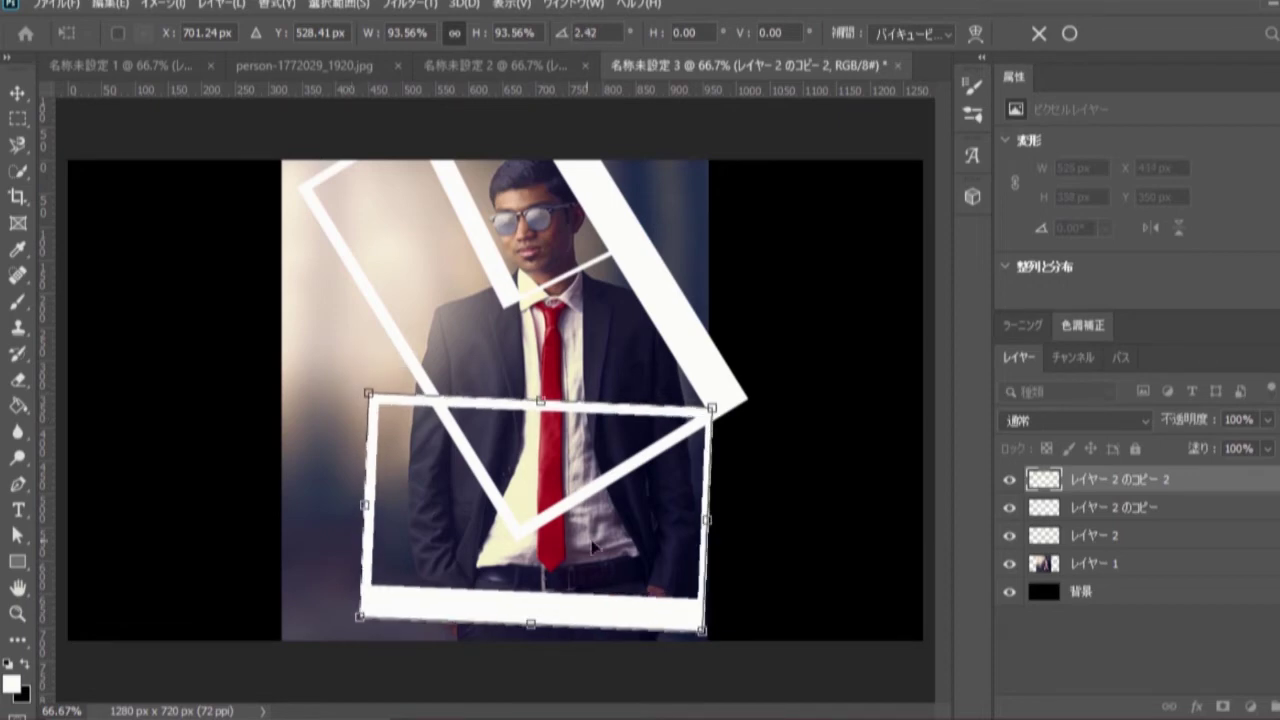
left_click_drag(634, 545, 635, 548)
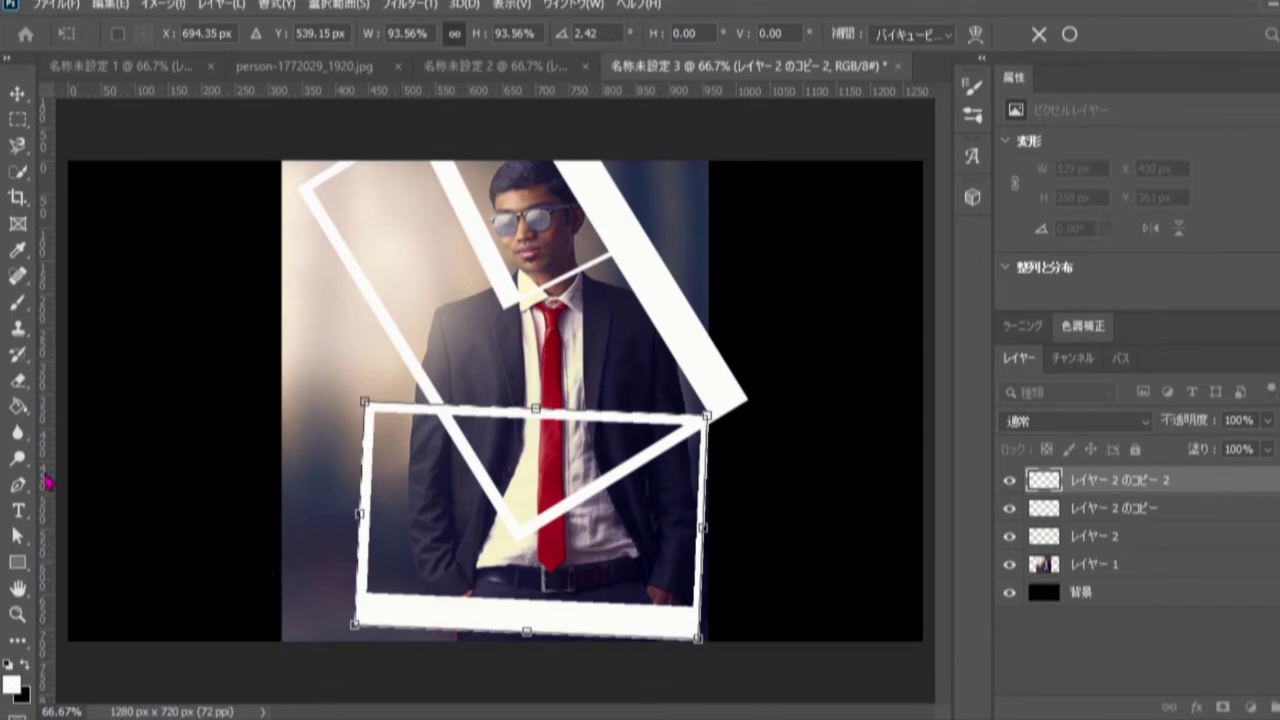
Erase the parts of the レイヤー 2 のコピー frame that overlap the head frame and its interior with the Eraser tool.
left_click(19, 382)
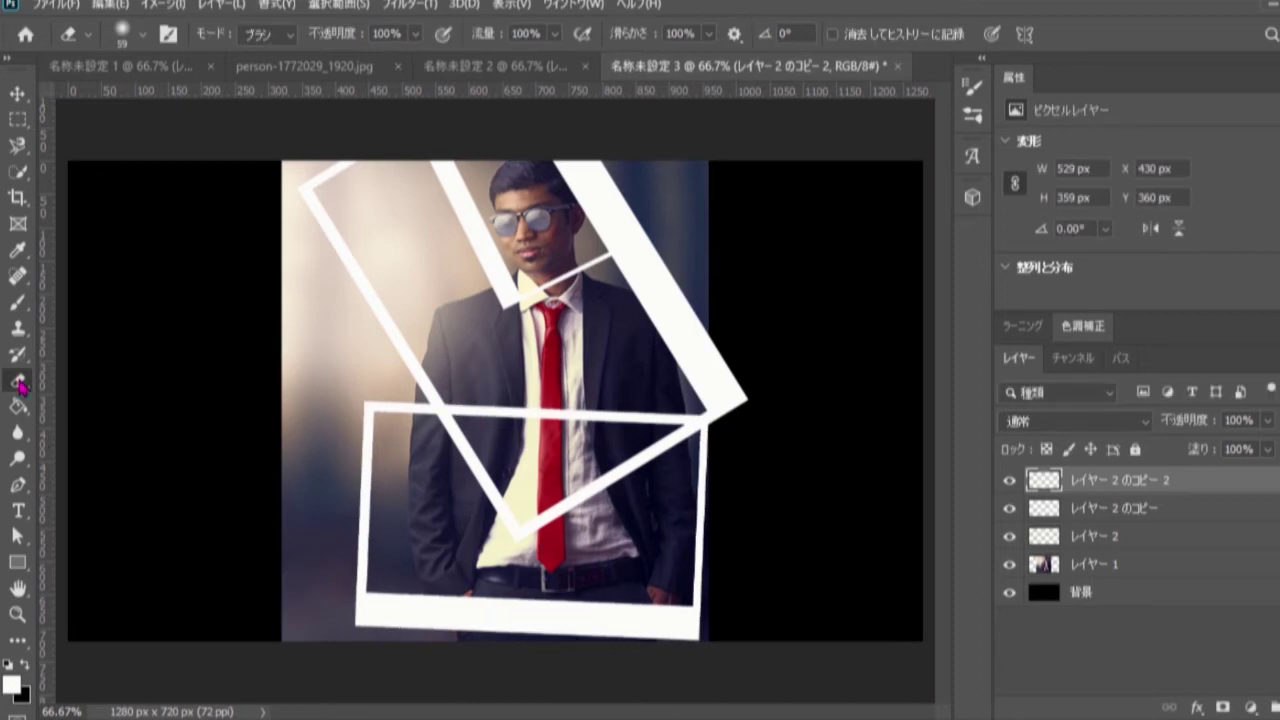
right_click(19, 382)
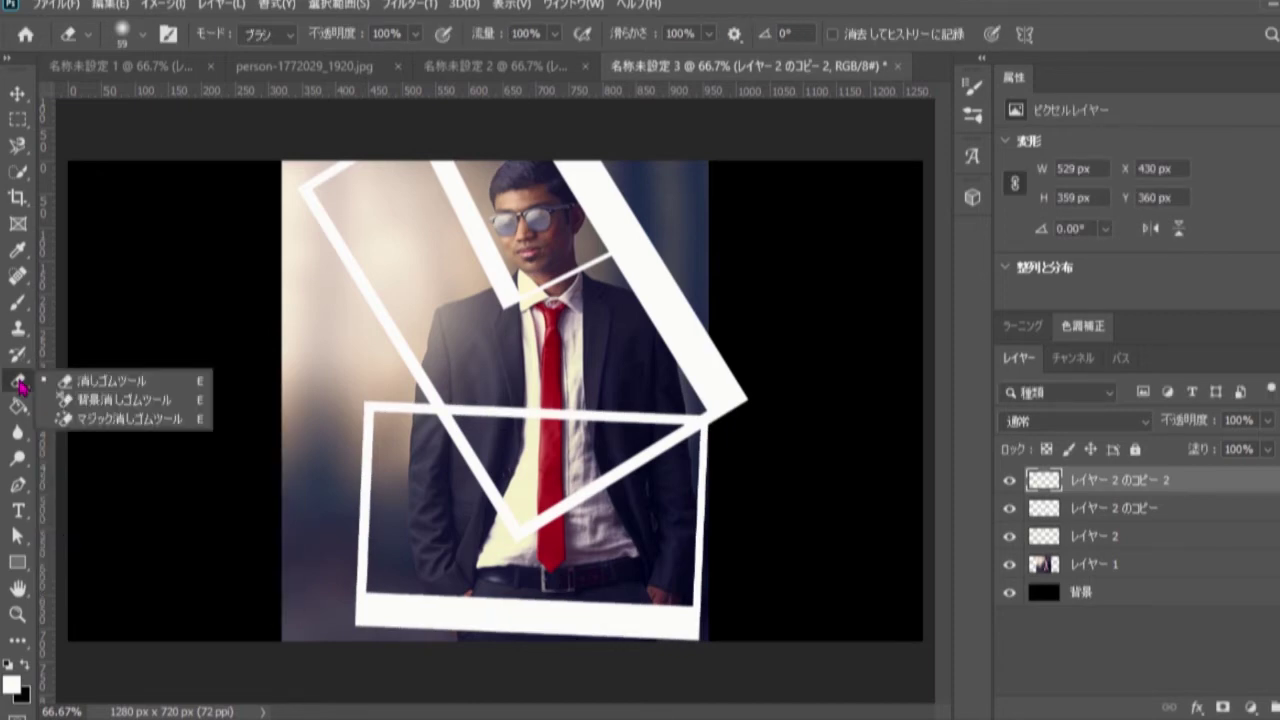
left_click(128, 384)
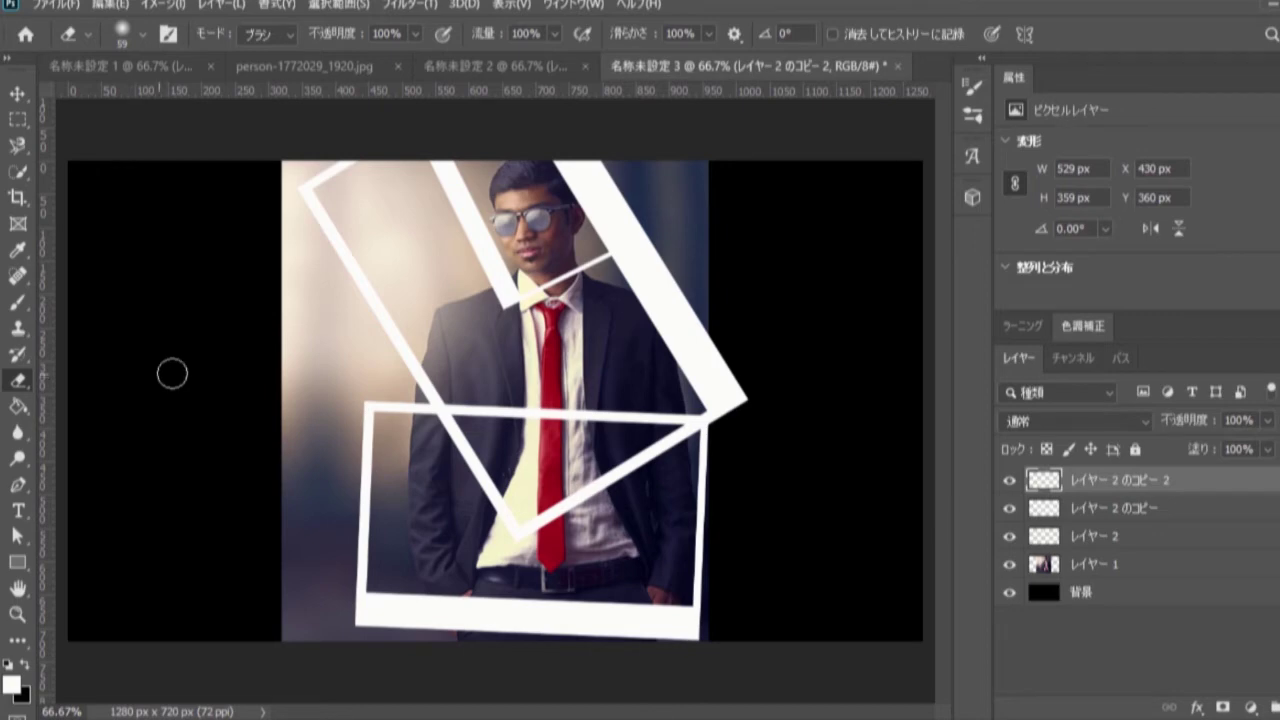
left_click(1120, 512)
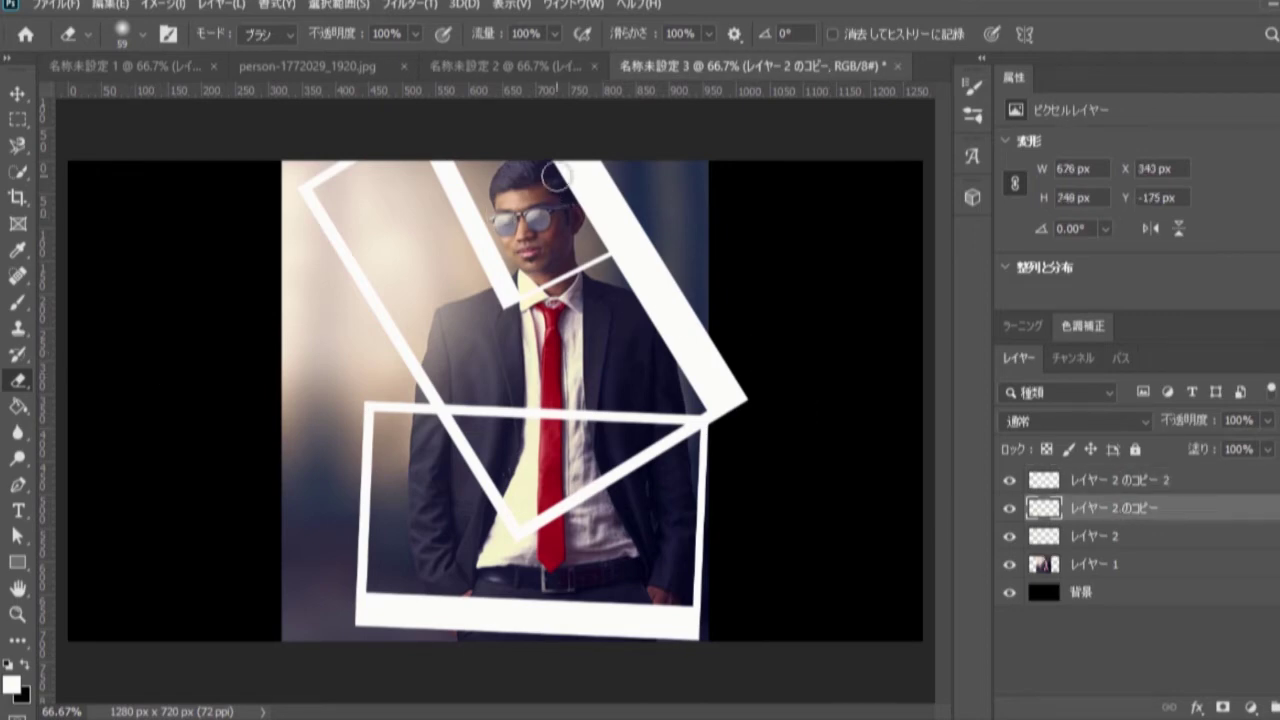
mouse_move(561, 181)
left_mouse_down()
mouse_move(599, 240)
mouse_move(610, 234)
mouse_move(594, 232)
mouse_move(561, 166)
left_mouse_up()
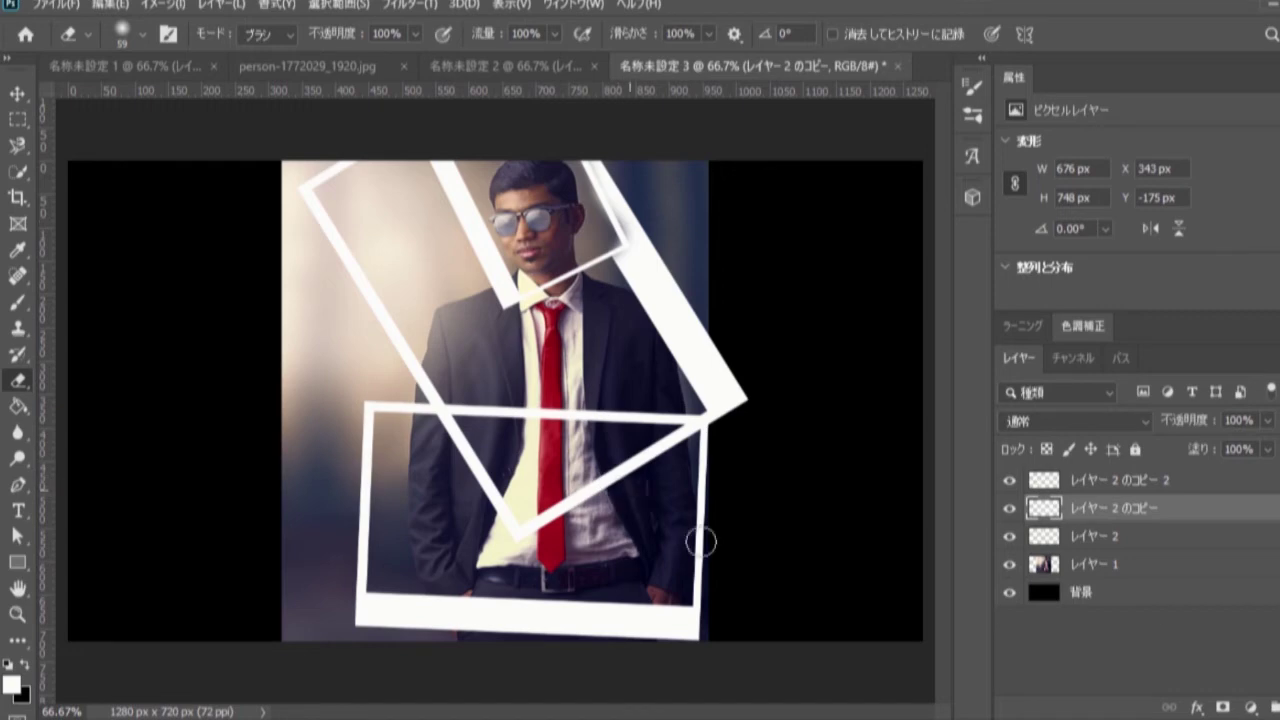
Erase the upper edge of the レイヤー 2 のコピー 2 frame where it crosses the inside of the torso frame.
left_click(1146, 482)
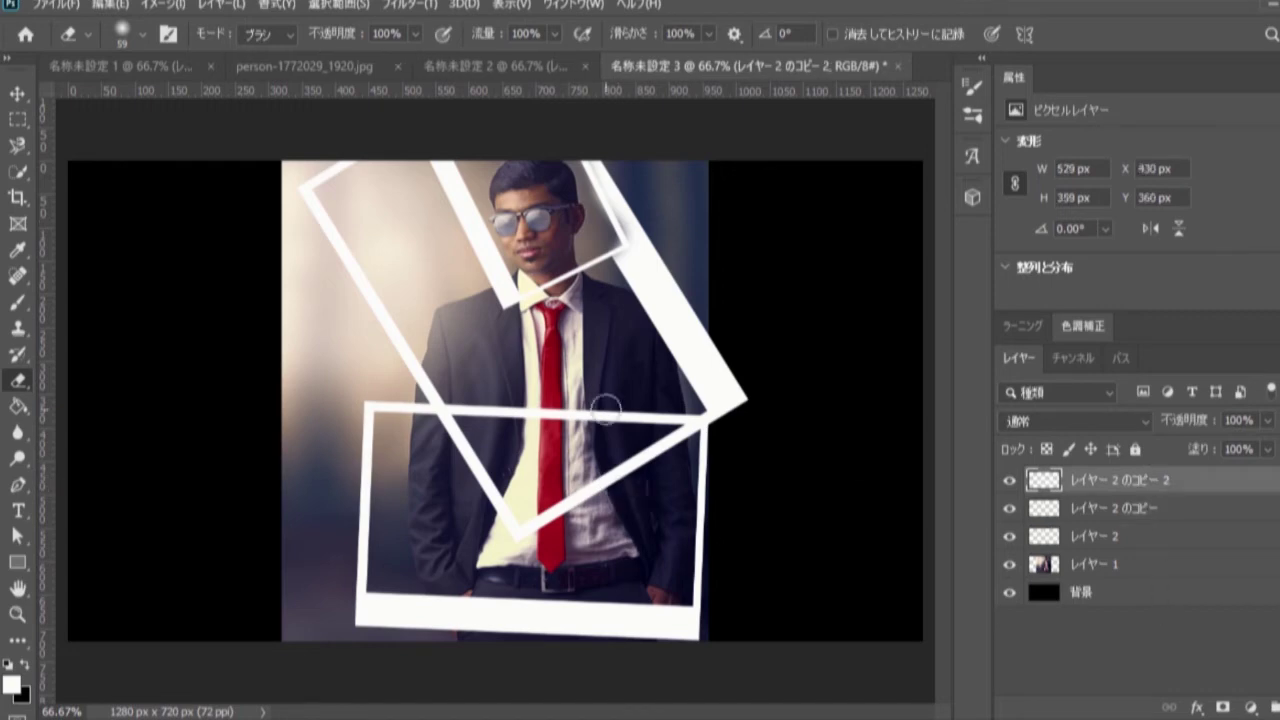
mouse_move(461, 409)
left_mouse_down()
mouse_move(663, 420)
mouse_move(692, 405)
mouse_move(675, 405)
left_mouse_up()
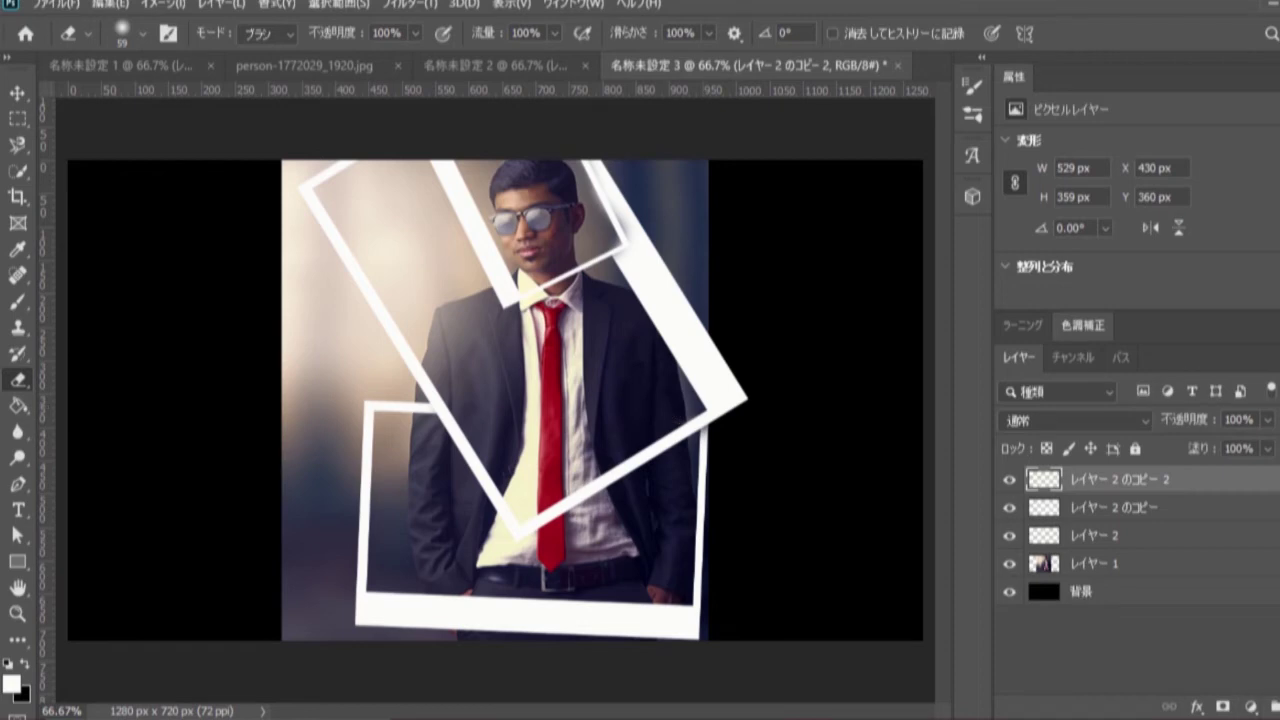
Add a new layer directly above レイヤー 1 and set up the Brush tool with black as the foreground colour.
key("ctrl+shift+alt+n")
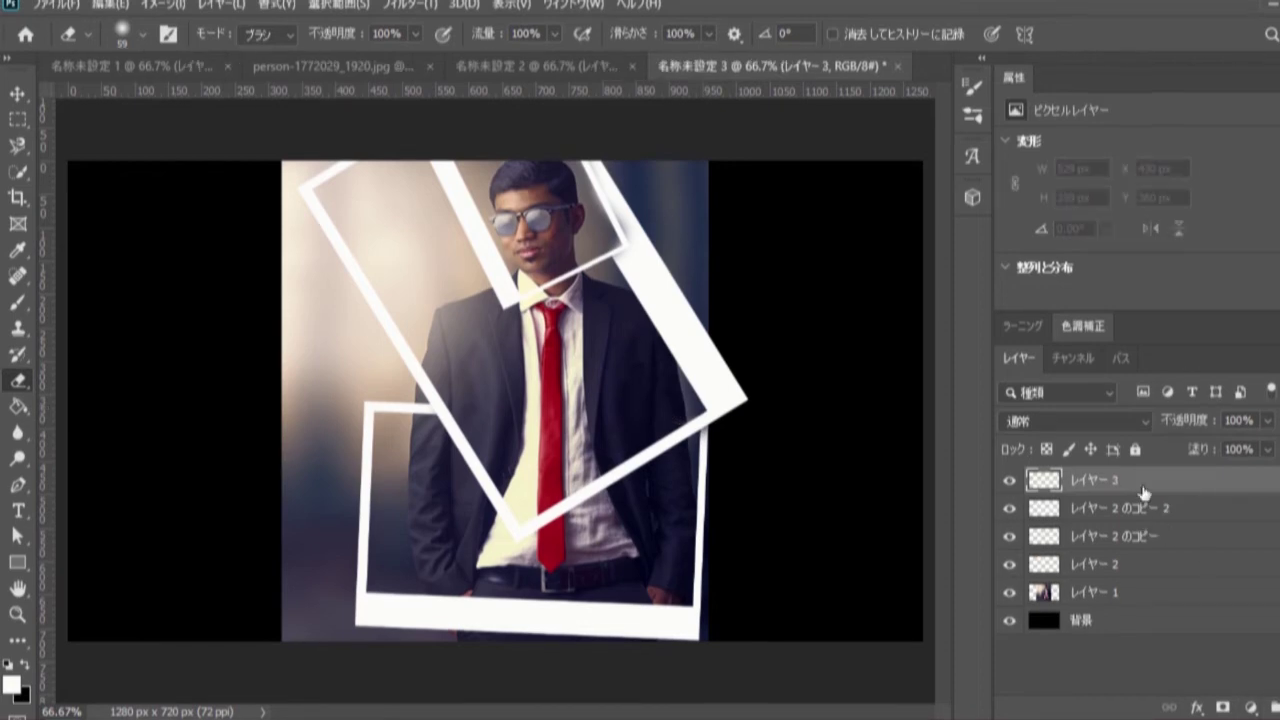
left_click_drag(1143, 490, 1146, 576)
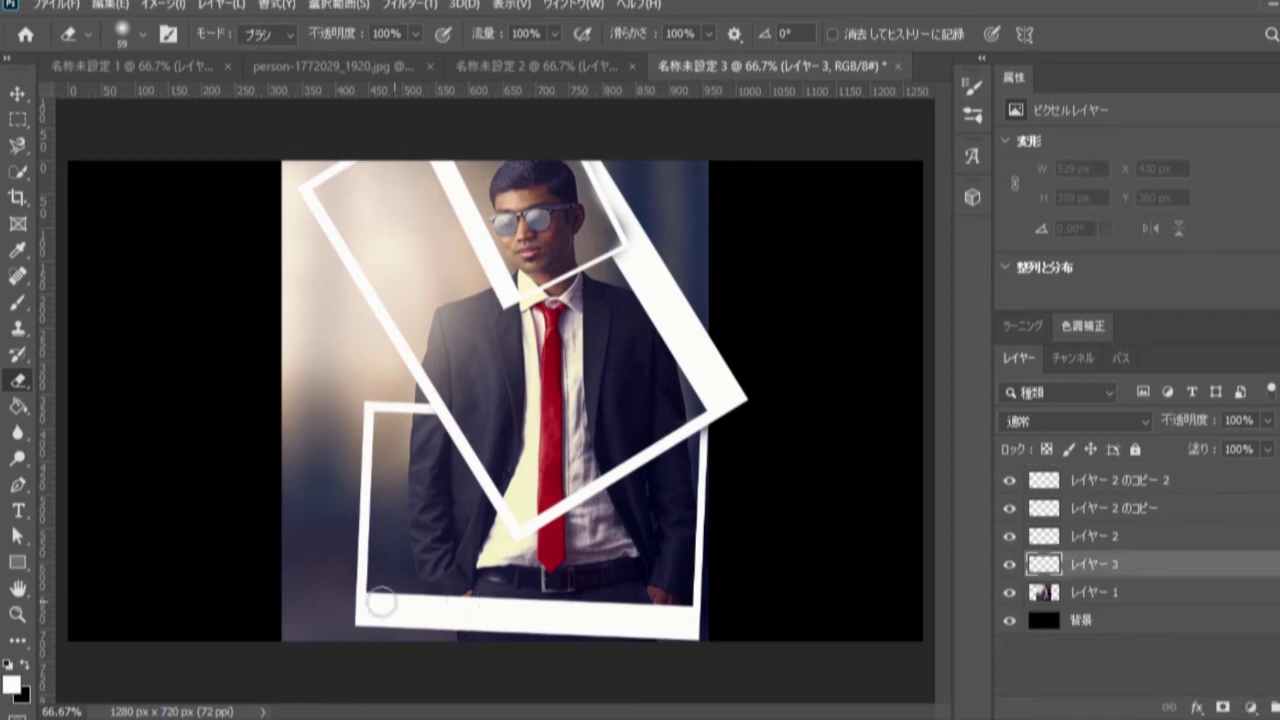
left_click(28, 670)
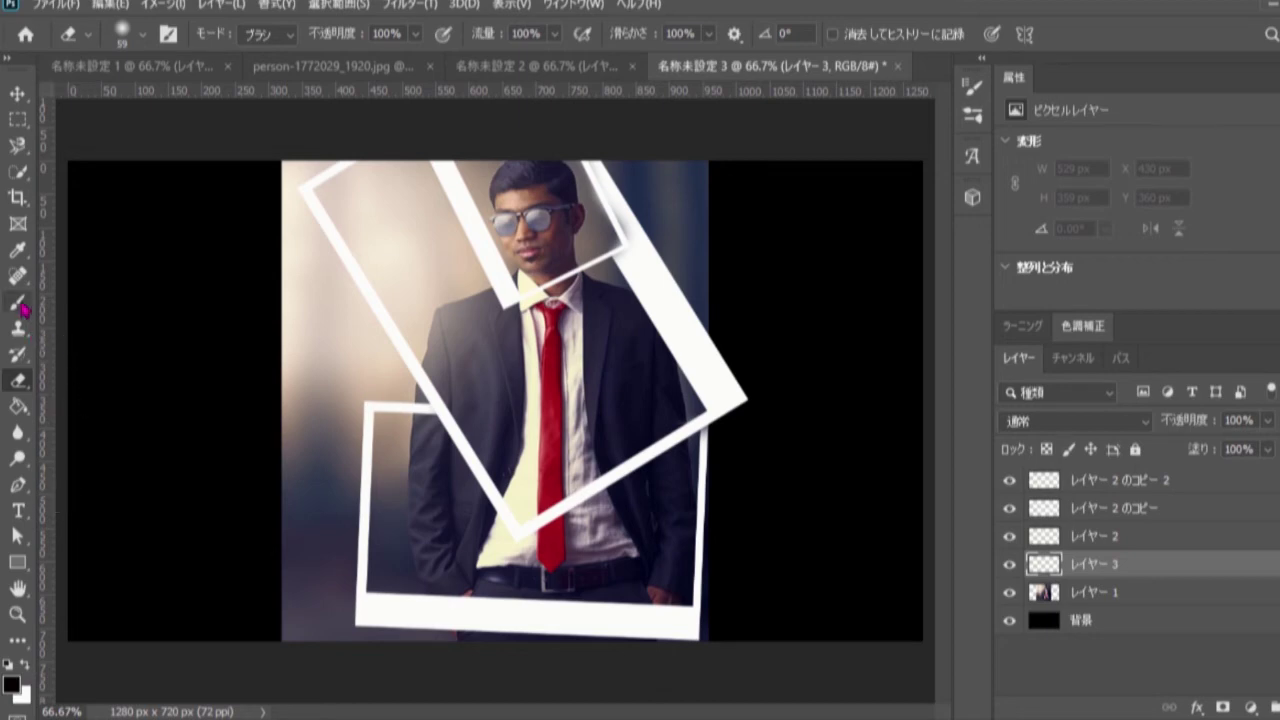
left_click(19, 304)
right_click(21, 304)
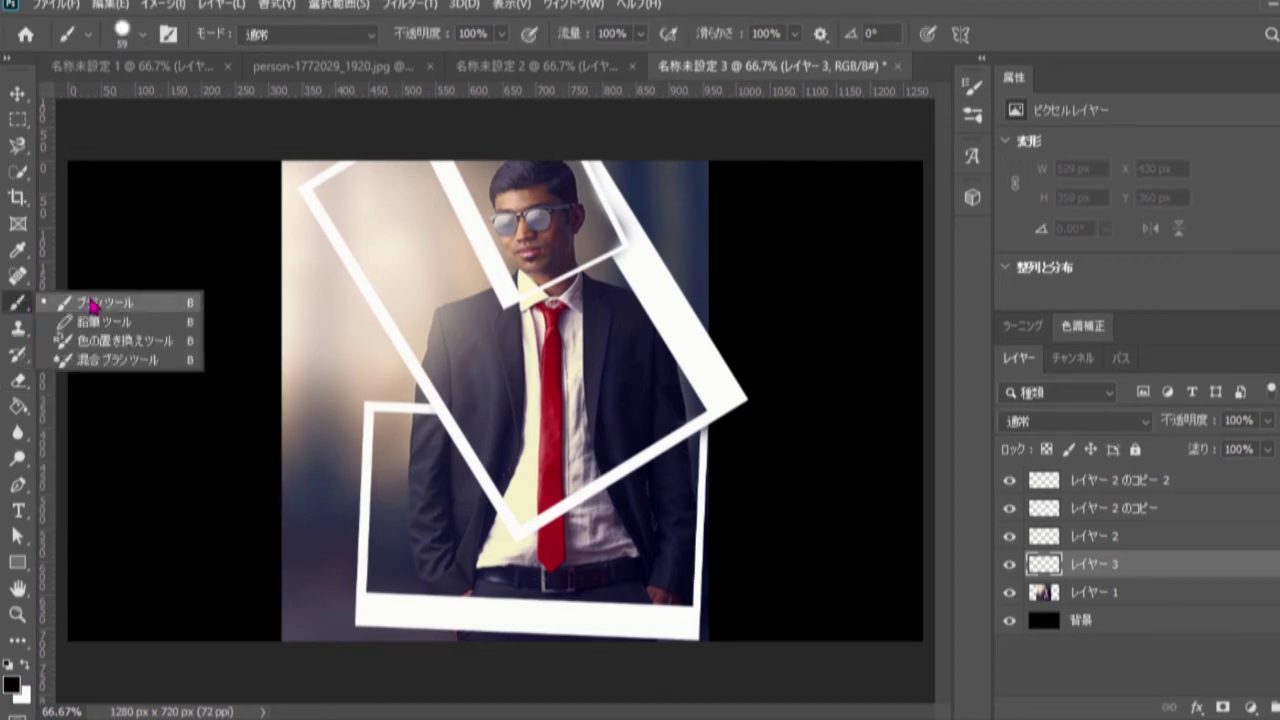
left_click(90, 305)
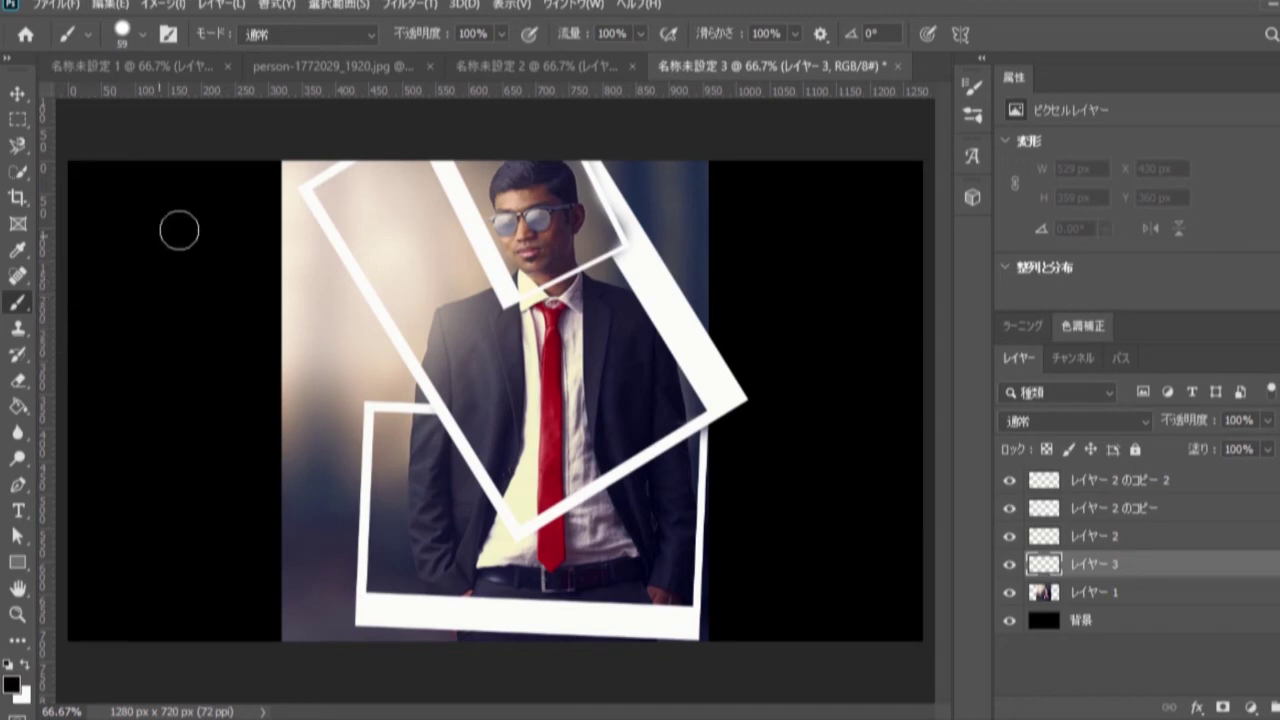
Paint black over the photo just outside the torso frame, from its upper-left corner down along its left edge.
left_click(284, 156)
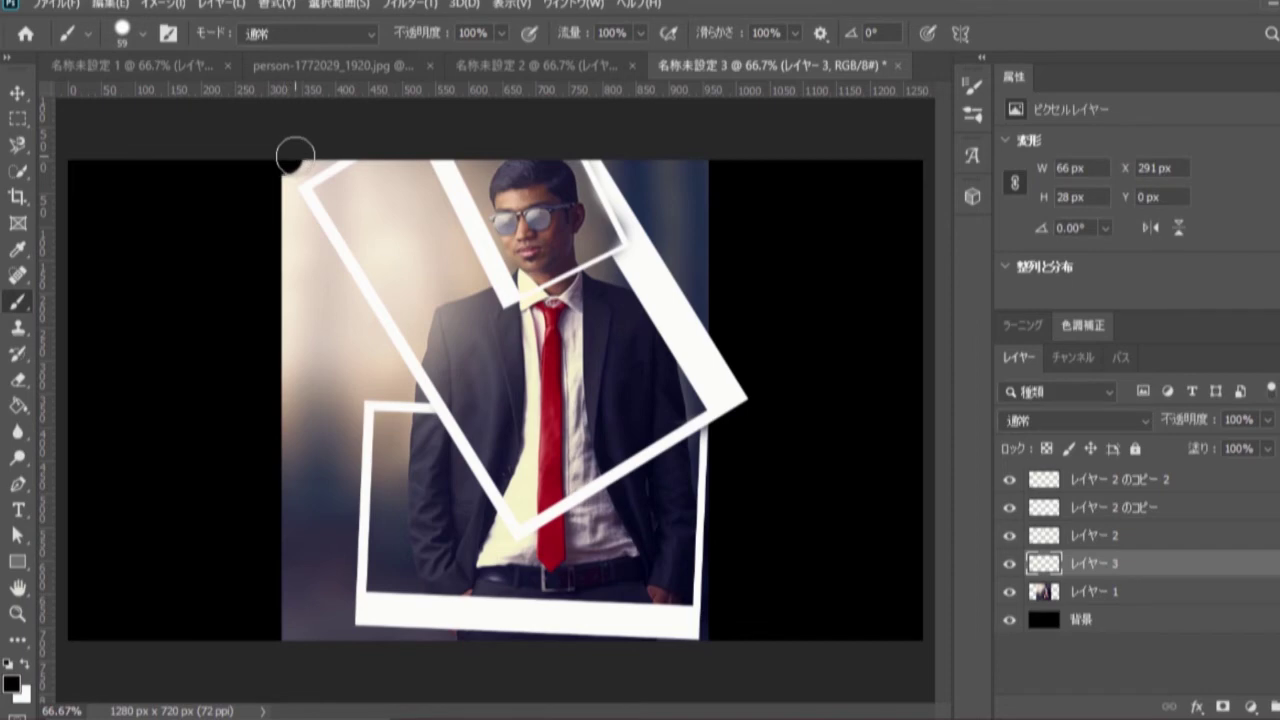
mouse_move(297, 149)
left_mouse_down()
mouse_move(323, 149)
mouse_move(283, 176)
mouse_move(284, 206)
left_mouse_up()
left_click_drag(283, 202, 391, 372)
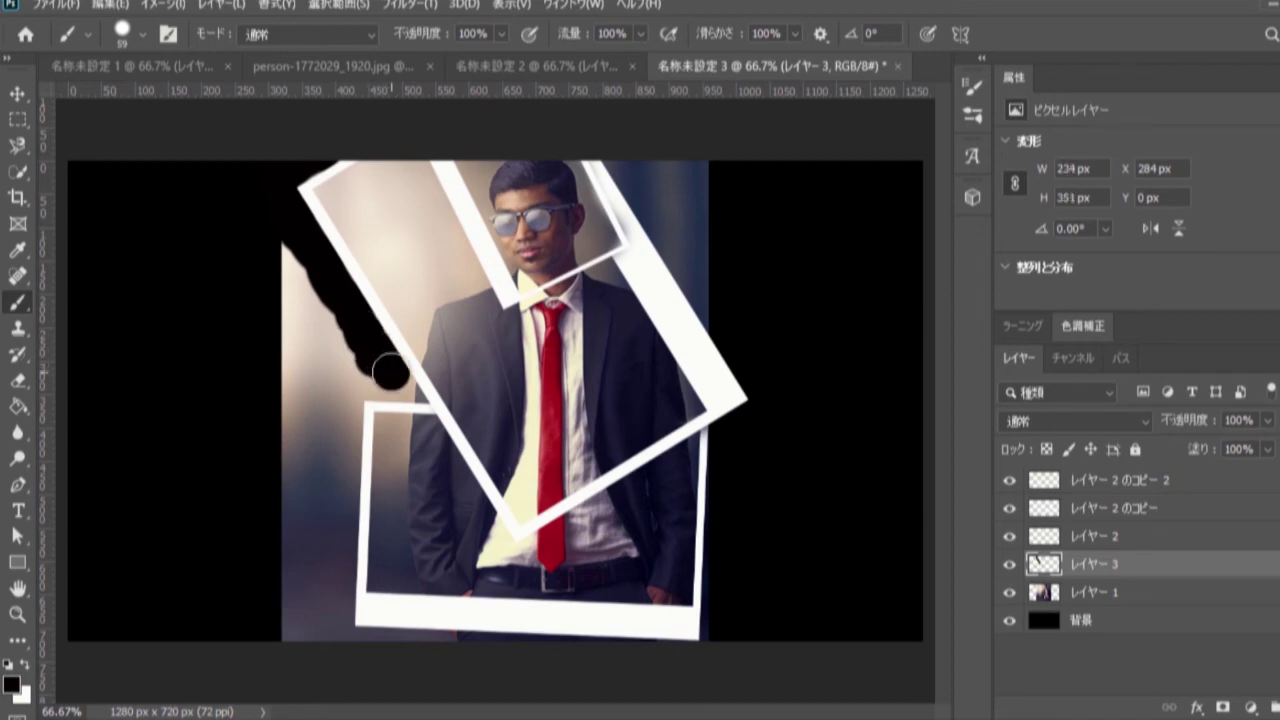
Set the brush size to 39 px and paint black around the outside of the waist frame and along the torso frame's right edge.
key("bracketleft")
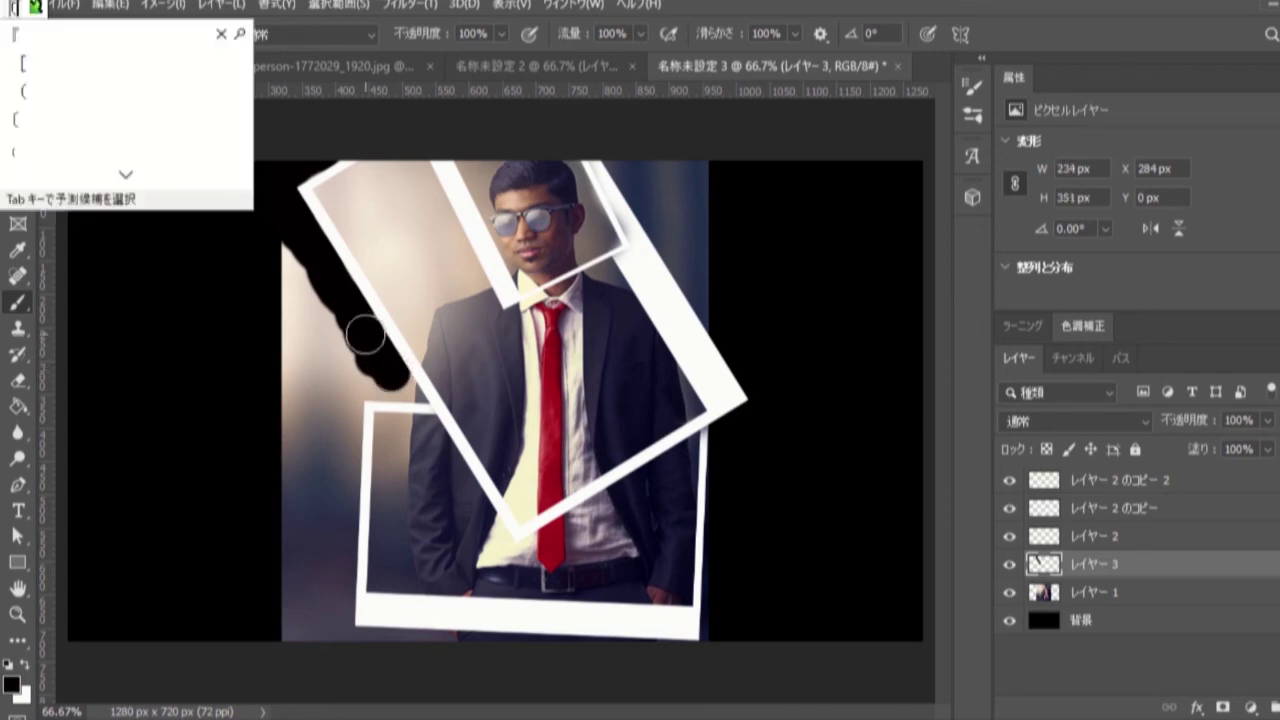
key("Escape")
left_click(142, 34)
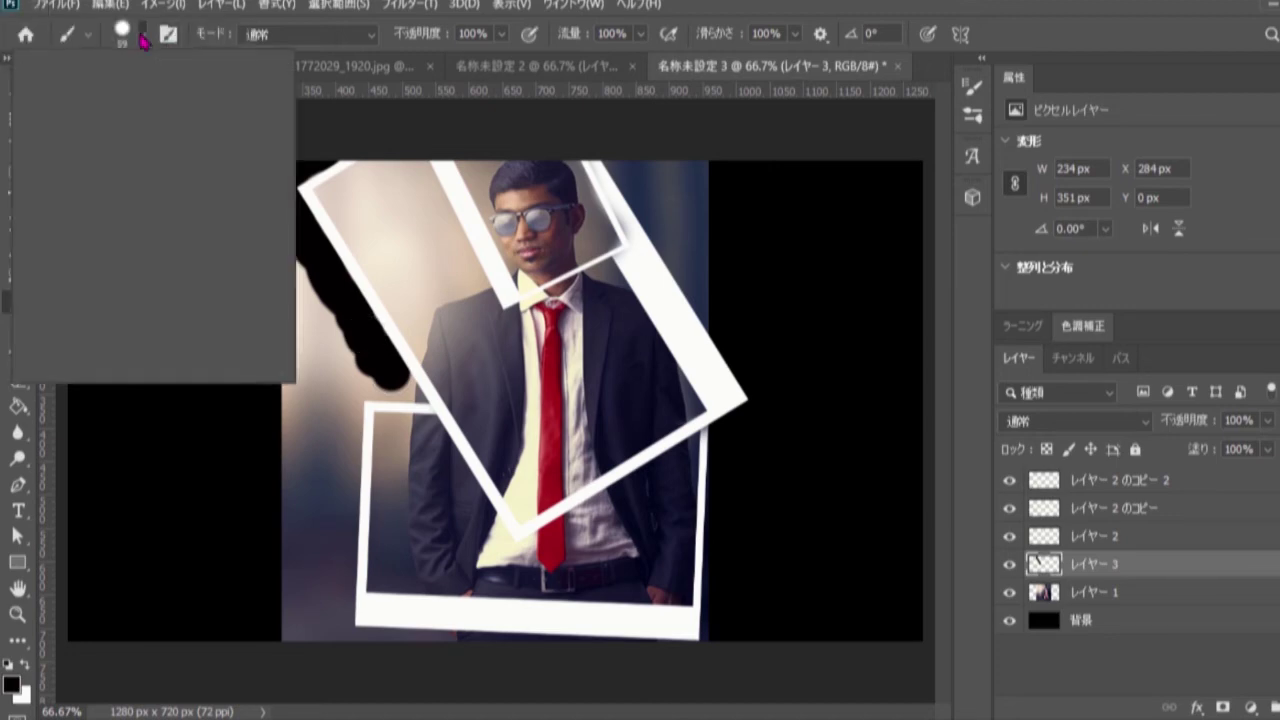
left_click(136, 99)
key("Zenkaku_Hankaku")
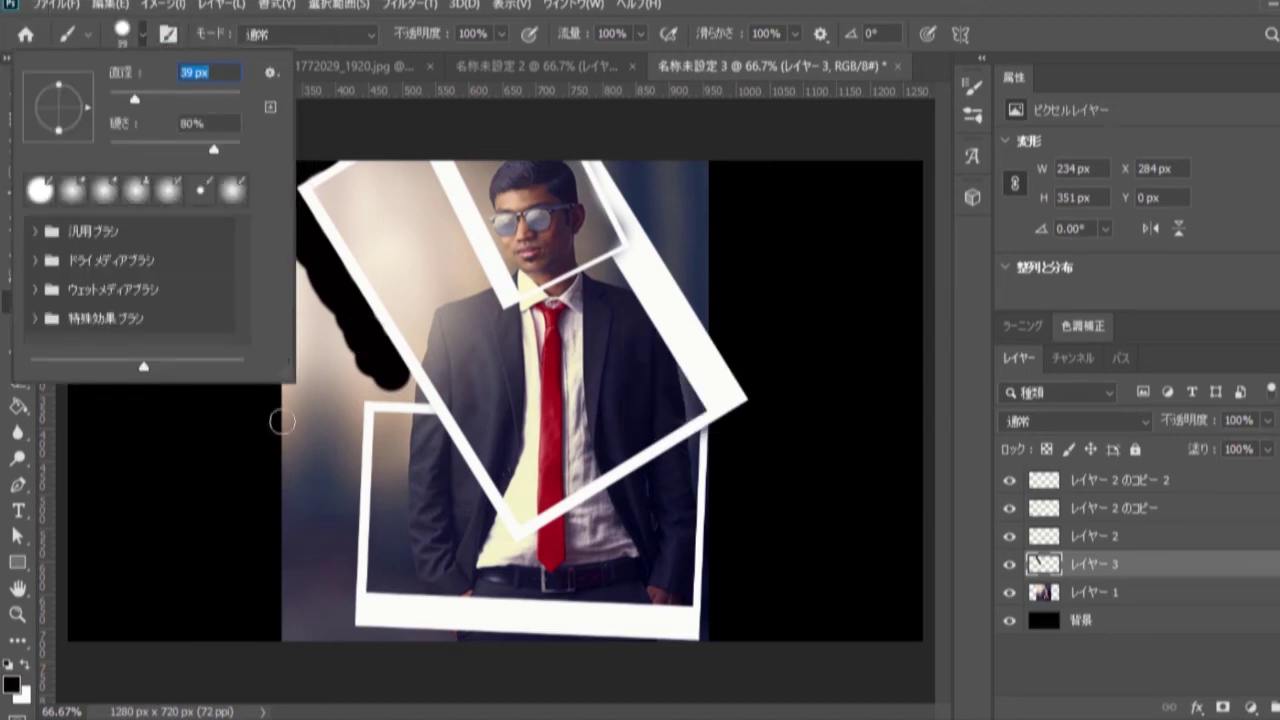
left_click(360, 360)
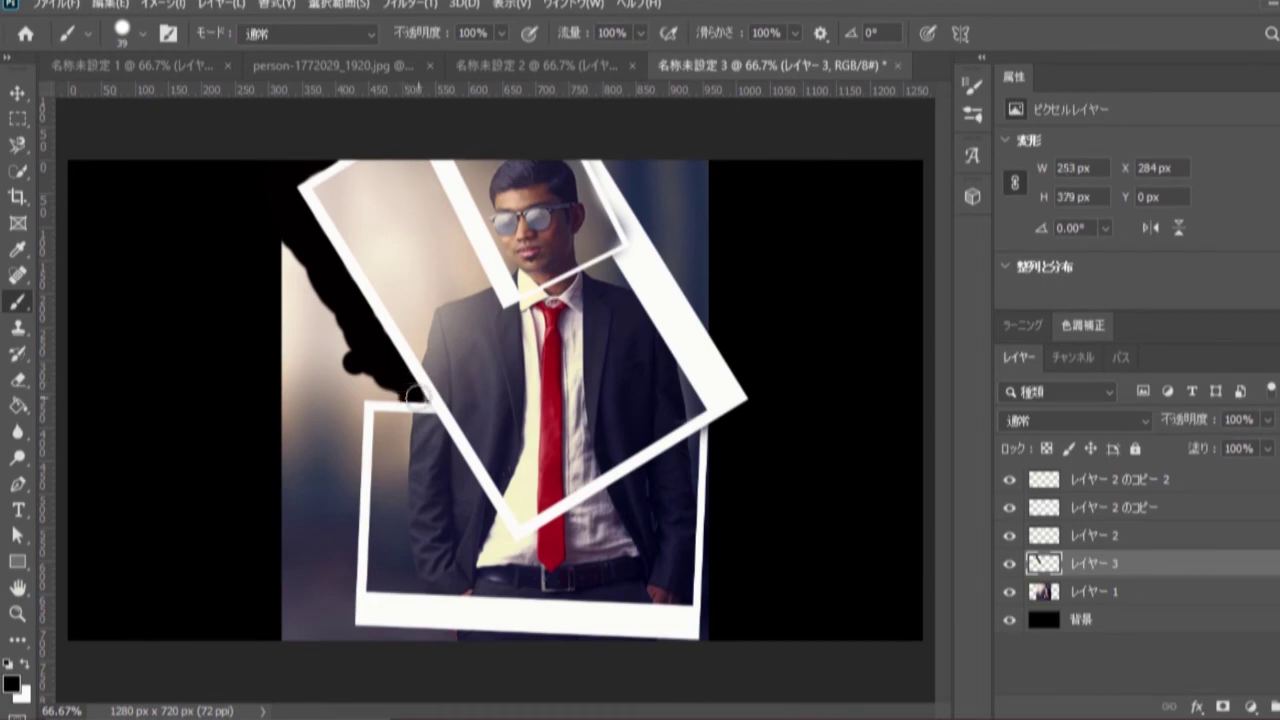
mouse_move(388, 391)
left_mouse_down()
mouse_move(367, 392)
mouse_move(352, 438)
mouse_move(350, 622)
mouse_move(375, 637)
mouse_move(450, 635)
mouse_move(373, 638)
mouse_move(591, 635)
mouse_move(573, 638)
left_mouse_up()
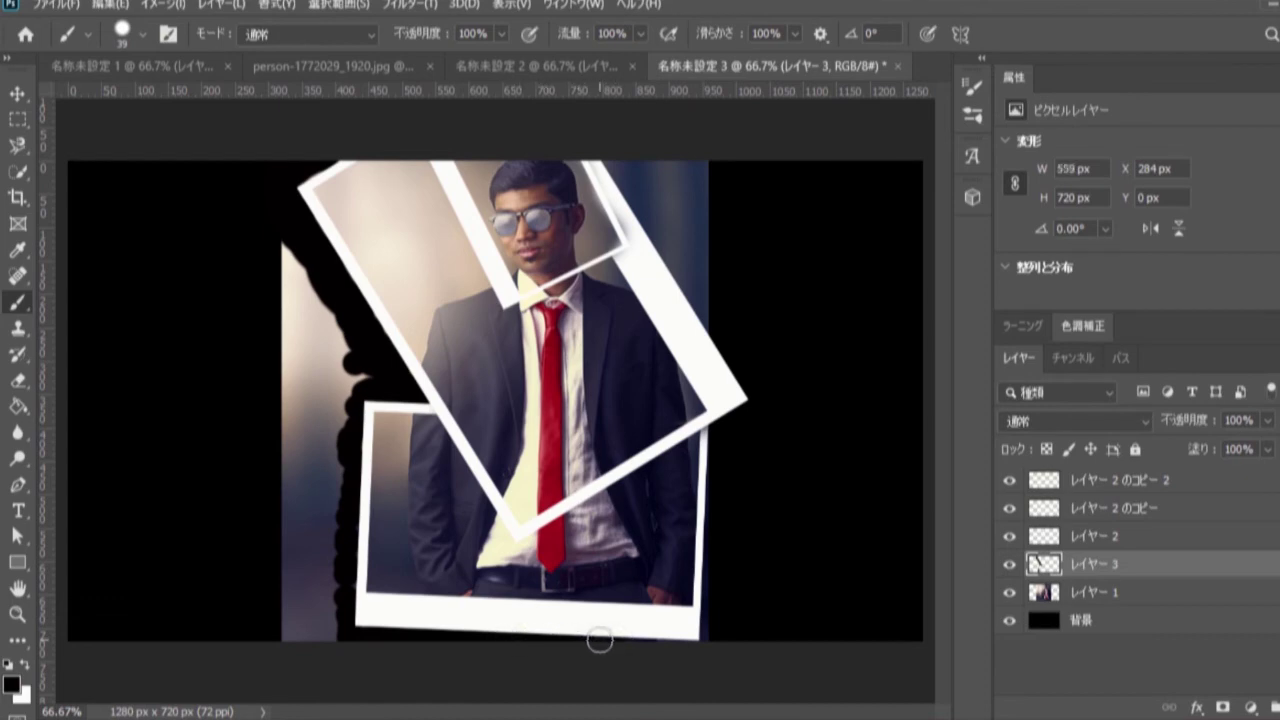
mouse_move(490, 632)
left_mouse_down()
mouse_move(705, 644)
mouse_move(717, 434)
mouse_move(753, 406)
left_mouse_up()
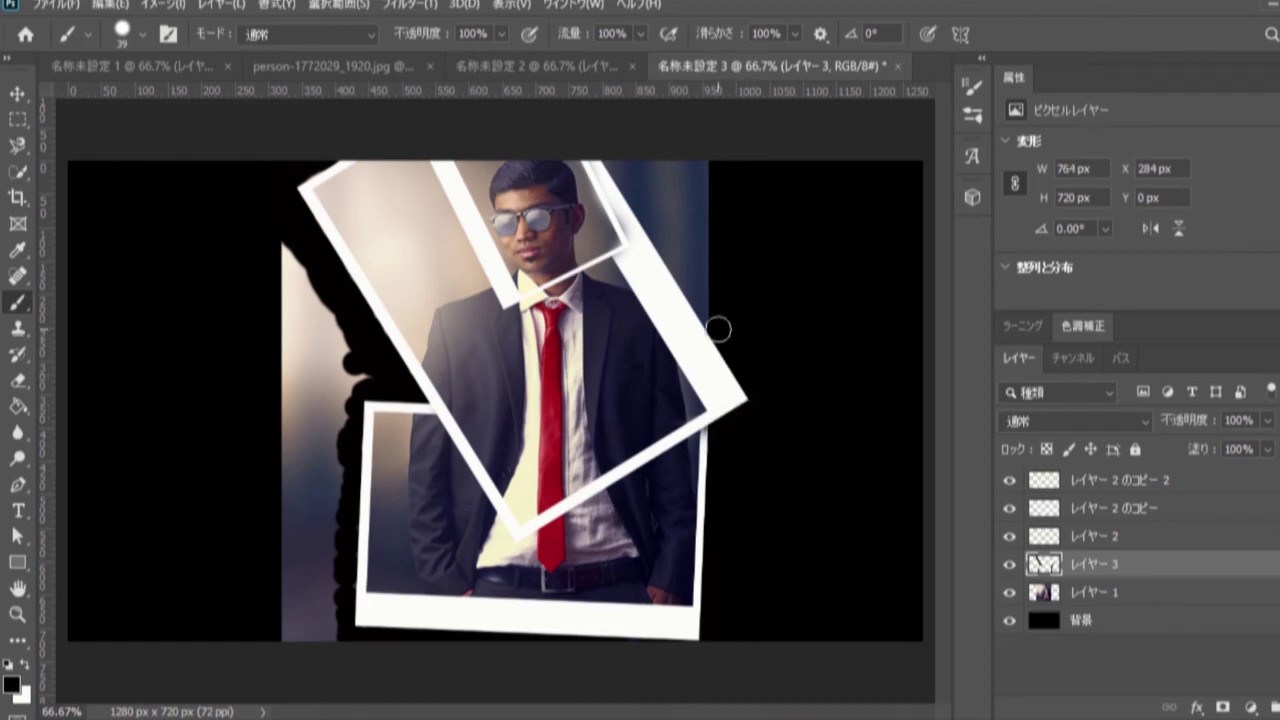
mouse_move(711, 327)
left_mouse_down()
mouse_move(669, 248)
mouse_move(698, 292)
mouse_move(654, 262)
mouse_move(660, 237)
mouse_move(639, 203)
mouse_move(656, 223)
mouse_move(610, 156)
left_mouse_up()
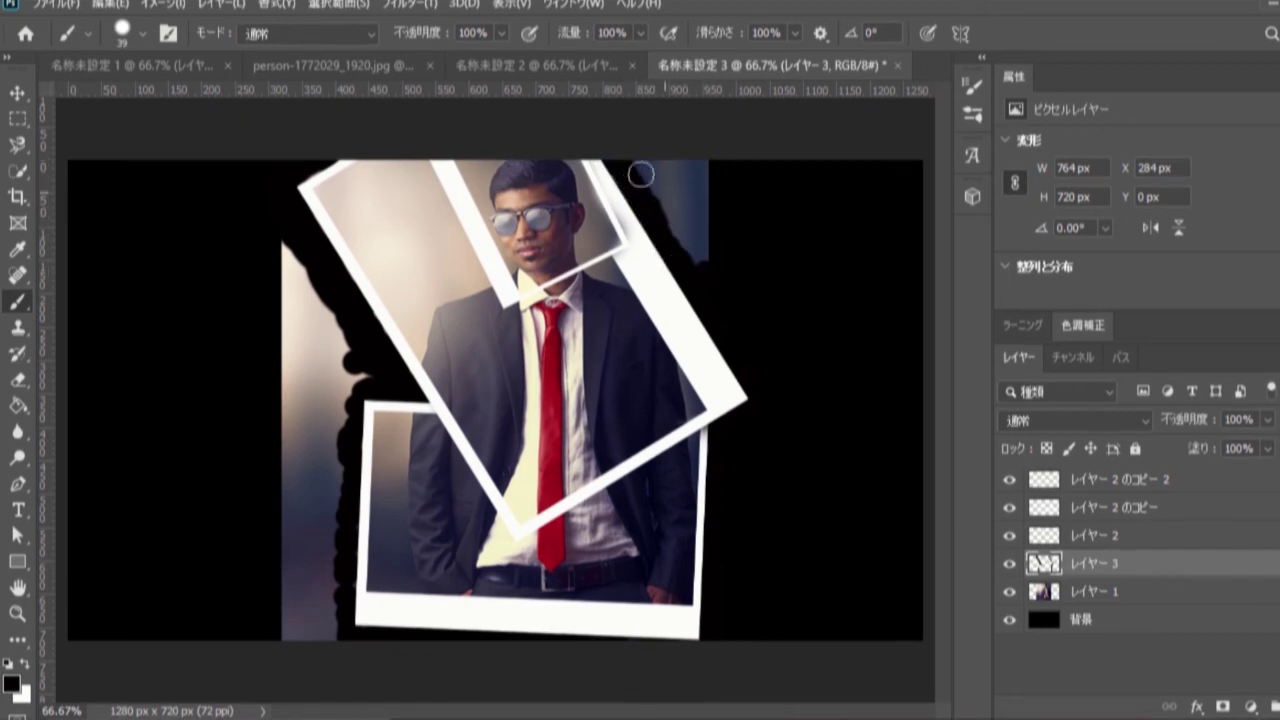
Set the brush size to 59 px and paint black over the leftover photo areas on both sides of the frames.
left_click(142, 36)
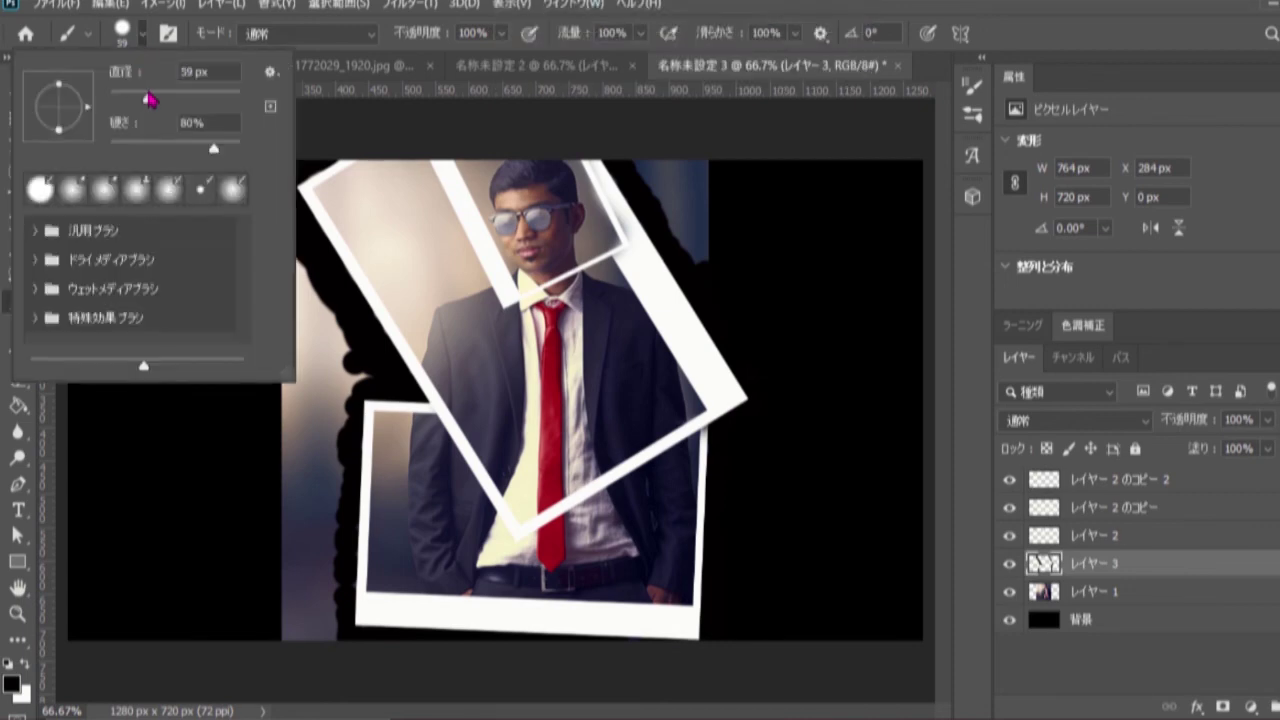
left_click_drag(149, 99, 147, 99)
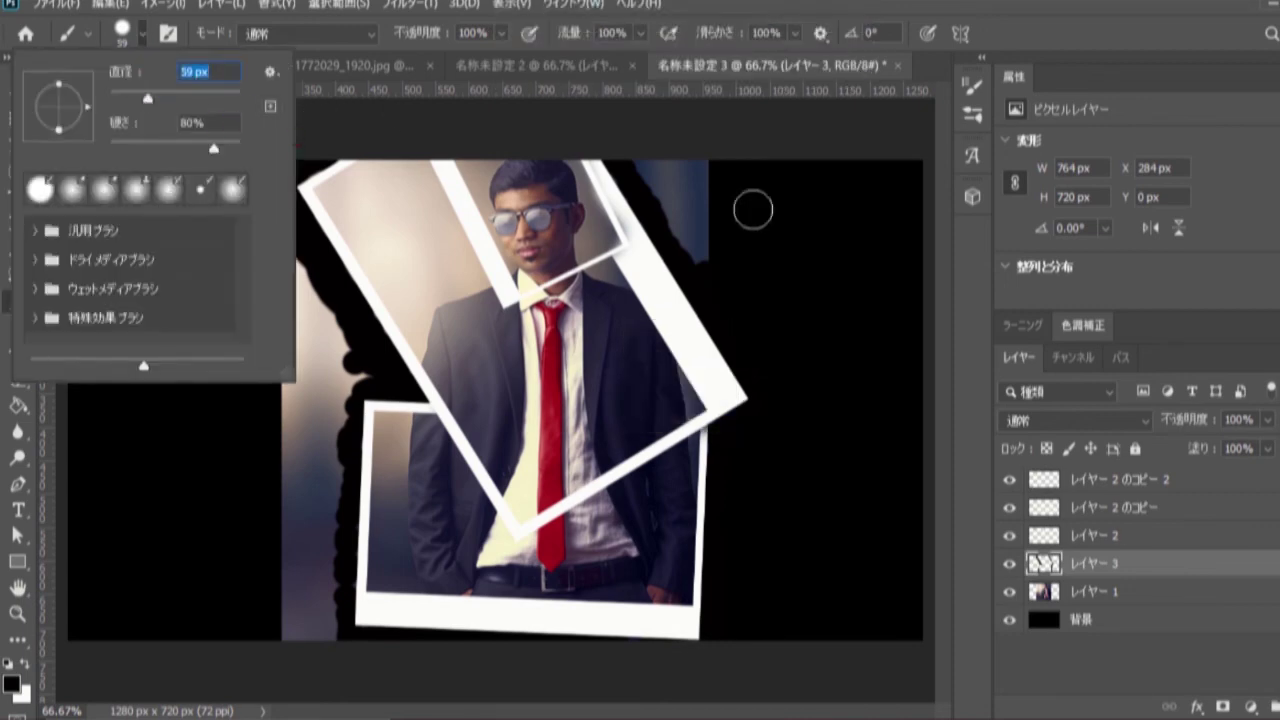
key("Return")
mouse_move(706, 169)
left_mouse_down()
mouse_move(659, 162)
mouse_move(672, 201)
mouse_move(706, 194)
mouse_move(702, 249)
mouse_move(696, 220)
mouse_move(682, 220)
mouse_move(713, 270)
left_mouse_up()
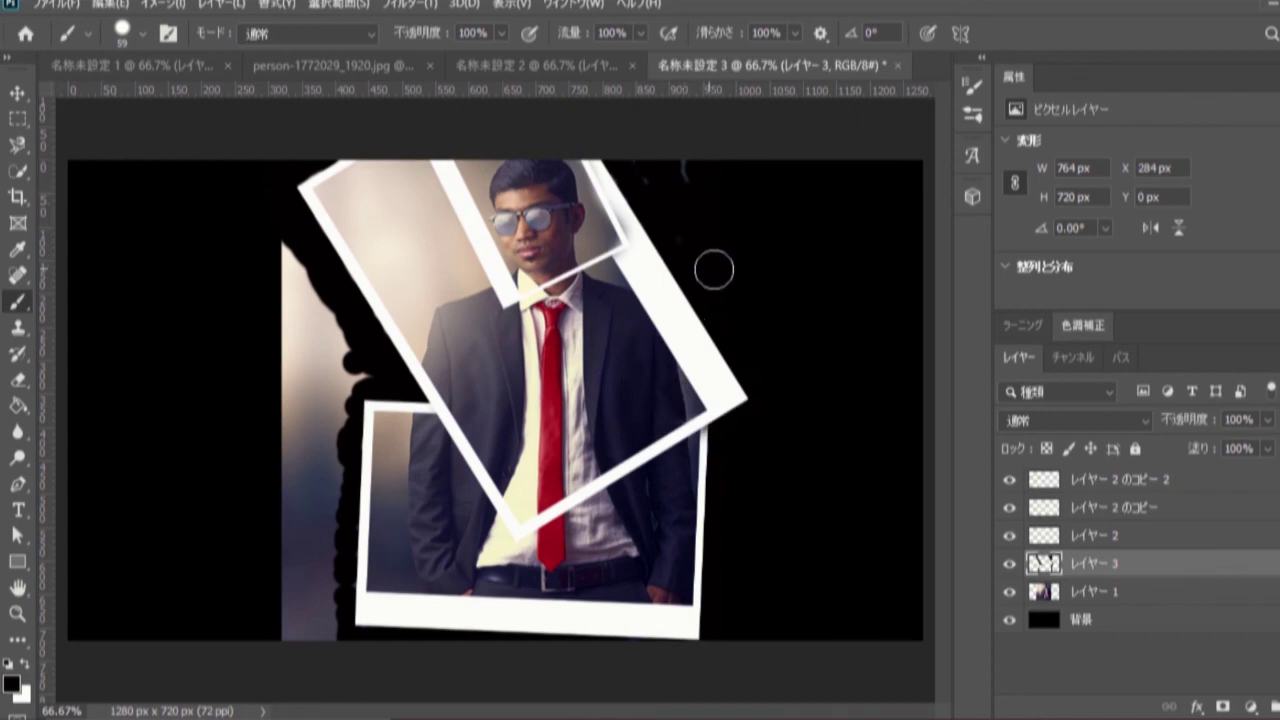
left_click_drag(283, 255, 285, 505)
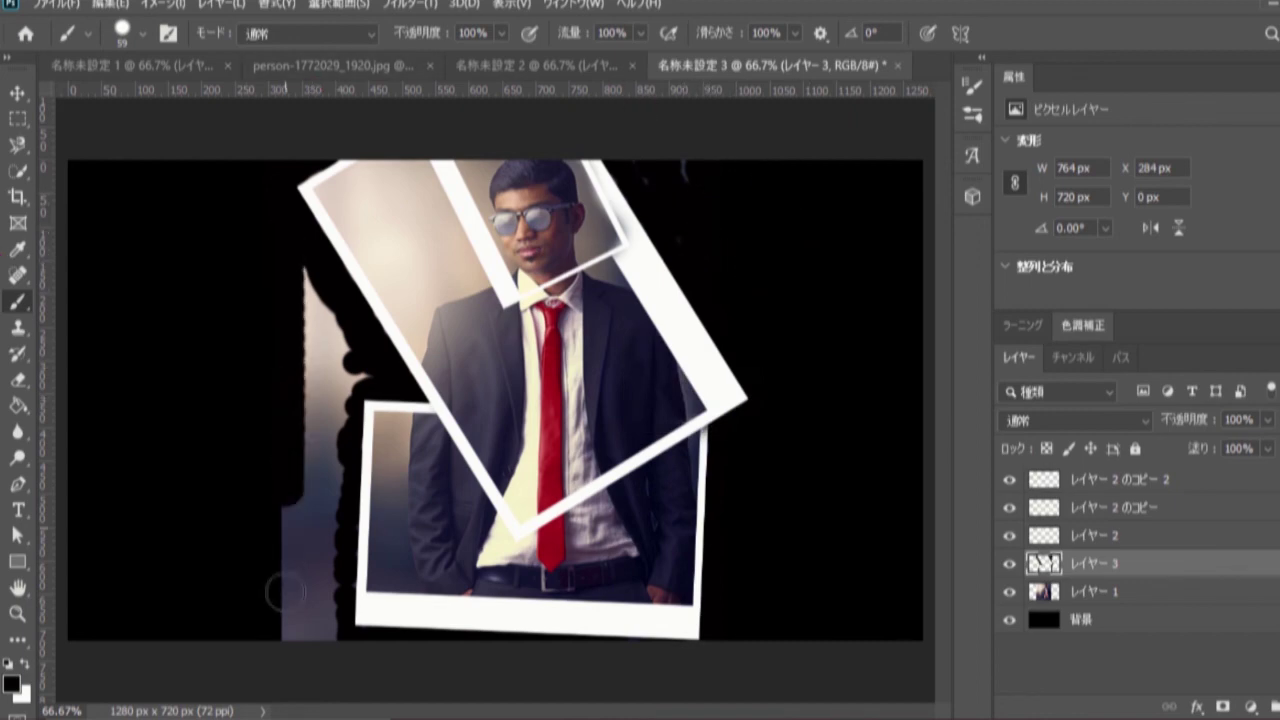
mouse_move(284, 592)
left_mouse_down()
mouse_move(283, 650)
mouse_move(296, 617)
mouse_move(323, 634)
mouse_move(326, 414)
mouse_move(294, 472)
mouse_move(297, 620)
left_mouse_up()
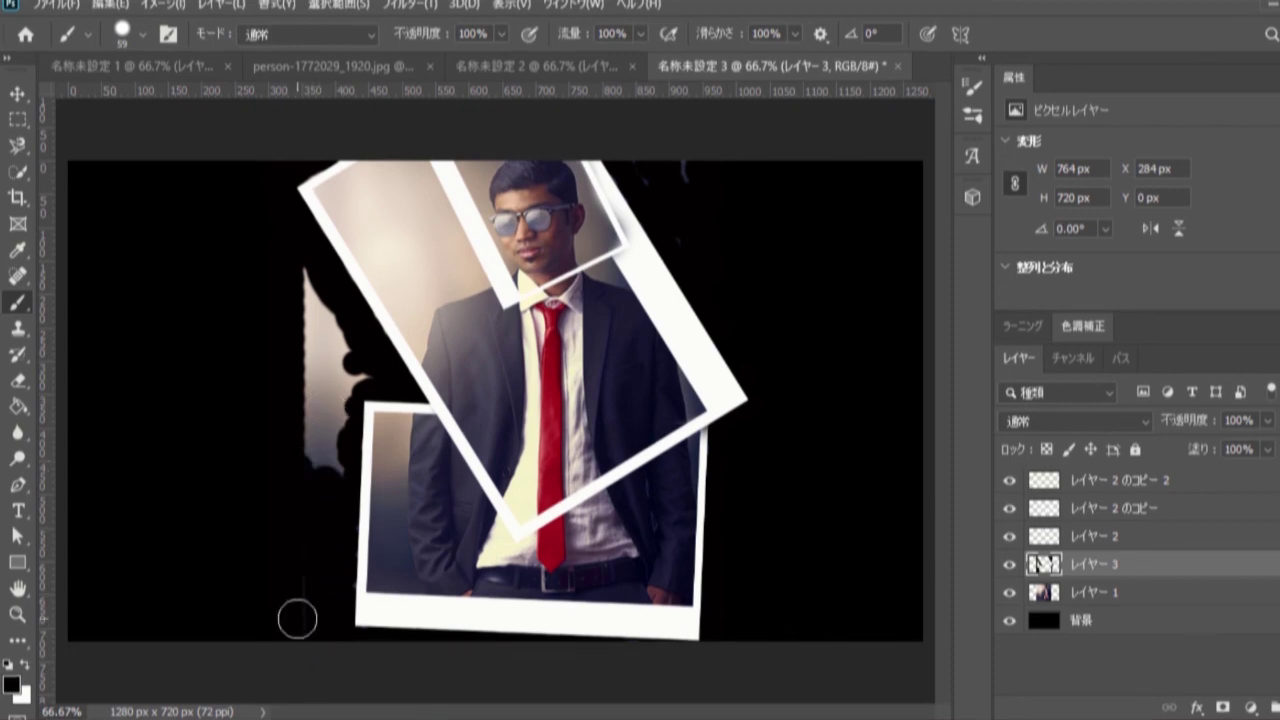
mouse_move(309, 271)
left_mouse_down()
mouse_move(314, 474)
mouse_move(320, 427)
mouse_move(329, 481)
mouse_move(331, 319)
mouse_move(324, 340)
mouse_move(330, 361)
mouse_move(329, 322)
mouse_move(324, 366)
left_mouse_up()
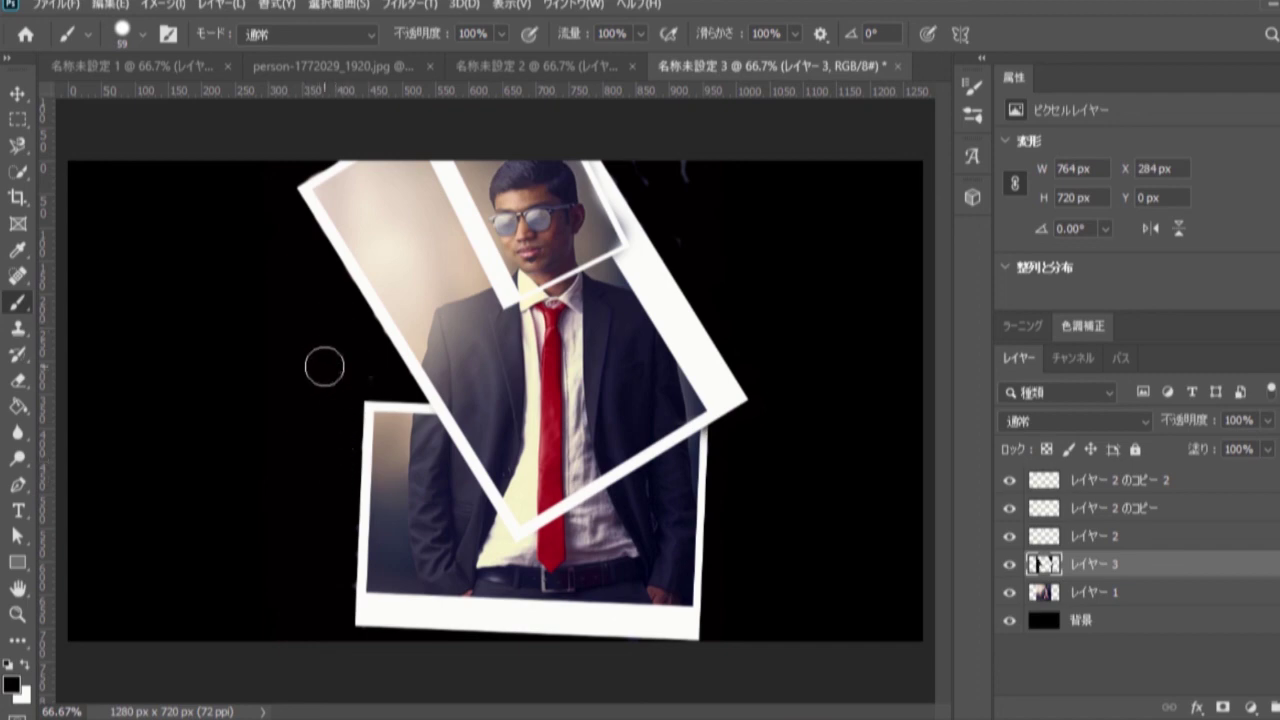